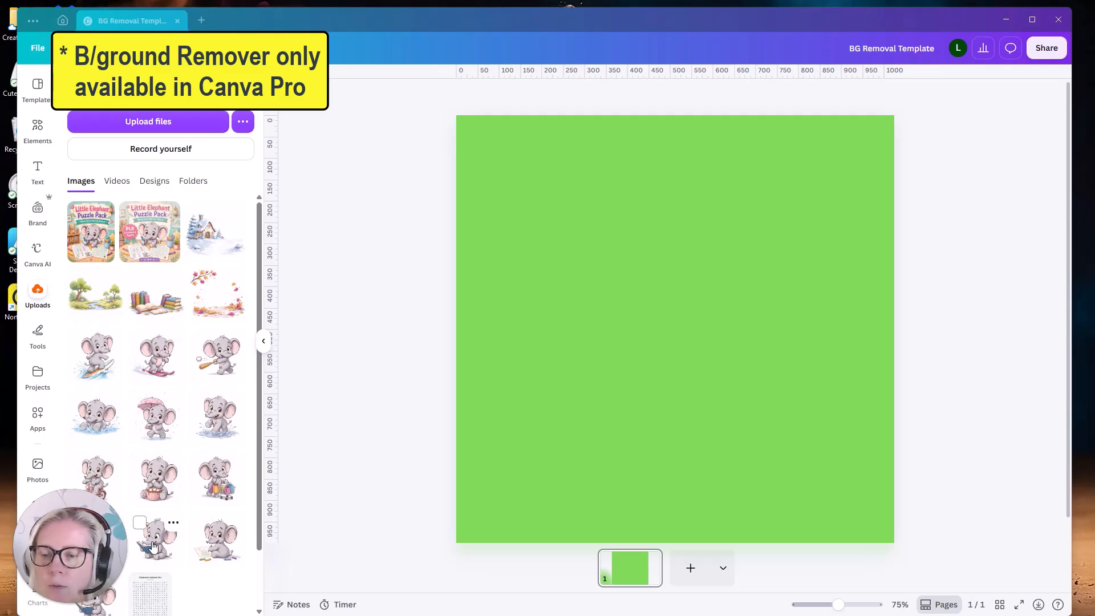
Step: Place the uploaded elephant reading a blue book, enlarge it to fill the green page, and remove its background
click(153, 547)
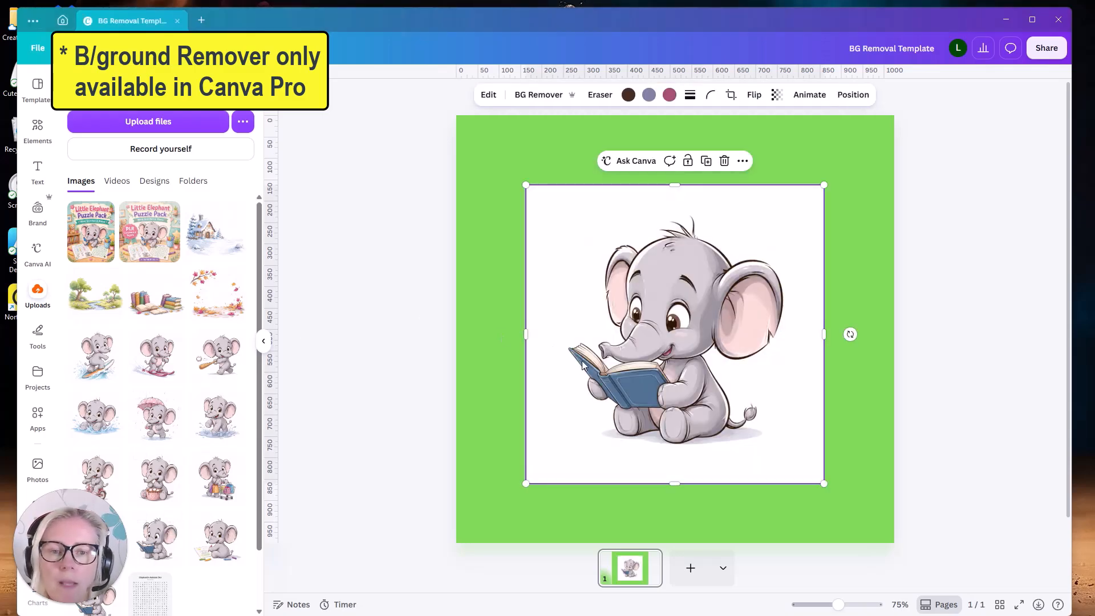
drag(583, 365, 579, 291)
drag(754, 417, 900, 559)
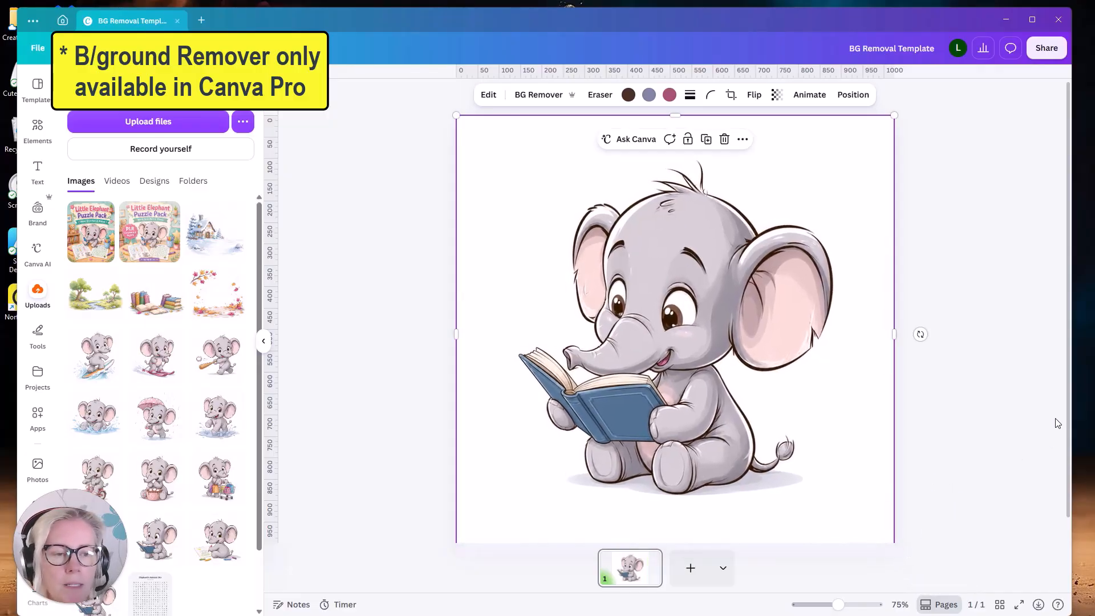
drag(838, 604, 834, 604)
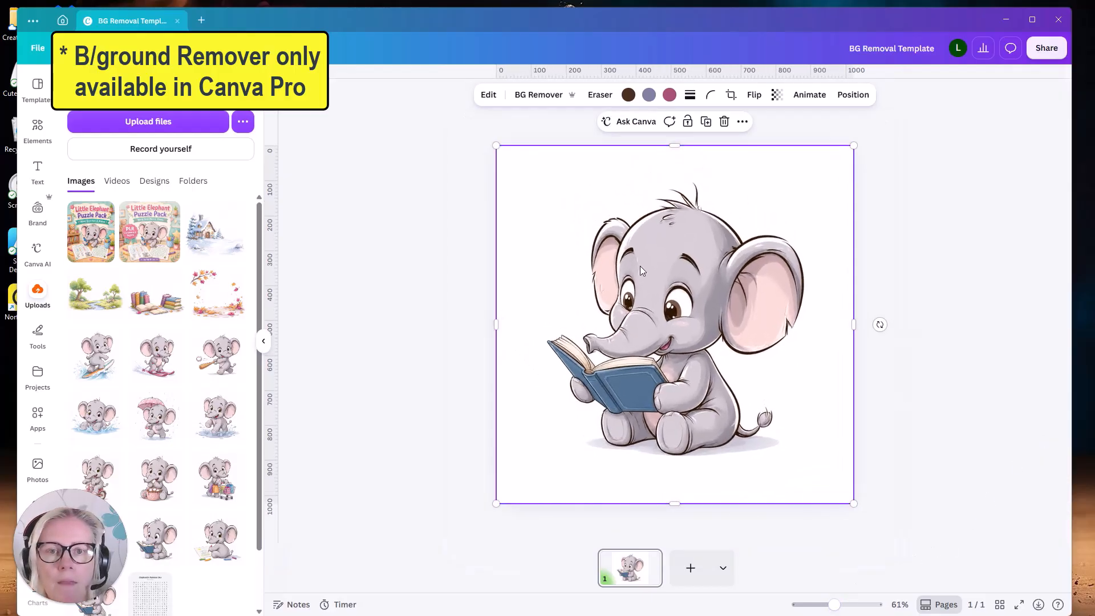
click(537, 96)
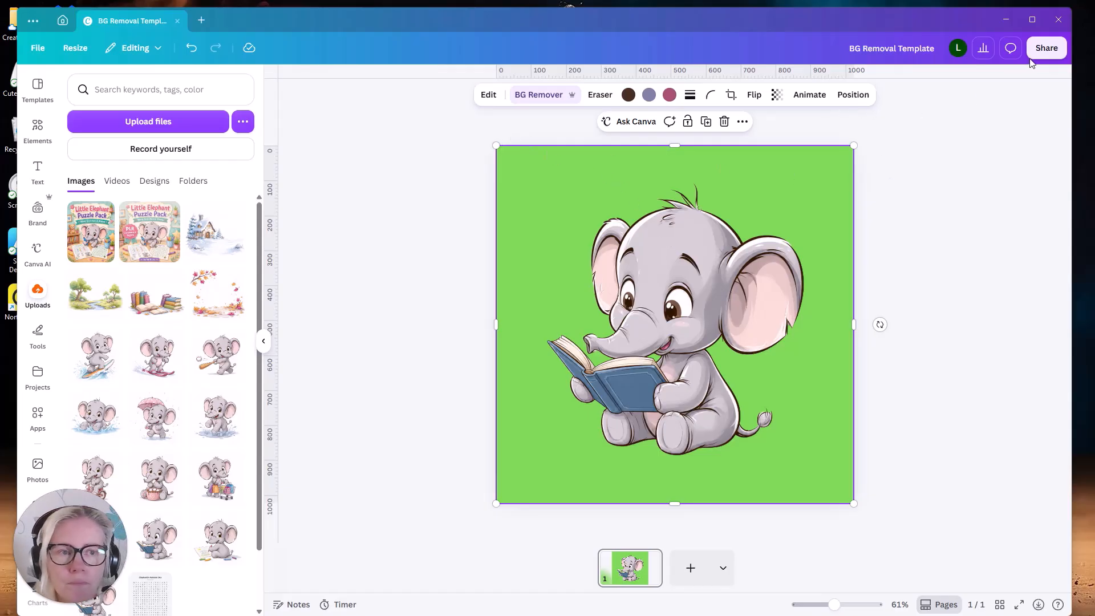
Step: Download the design as a PNG with a transparent background and save it as Elephant-Test in Downloads
click(1047, 48)
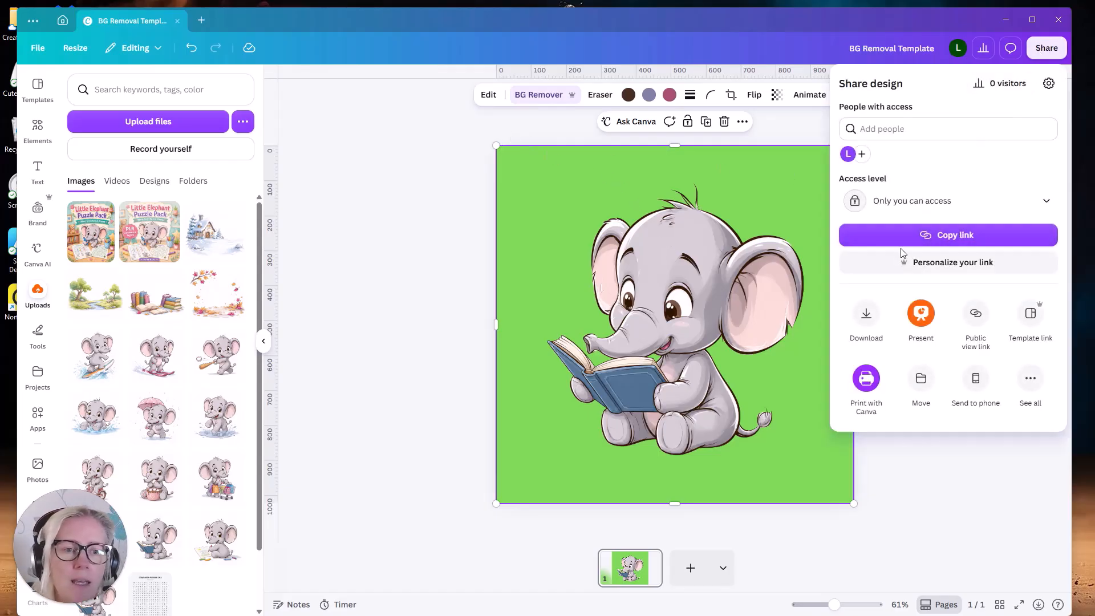
click(869, 315)
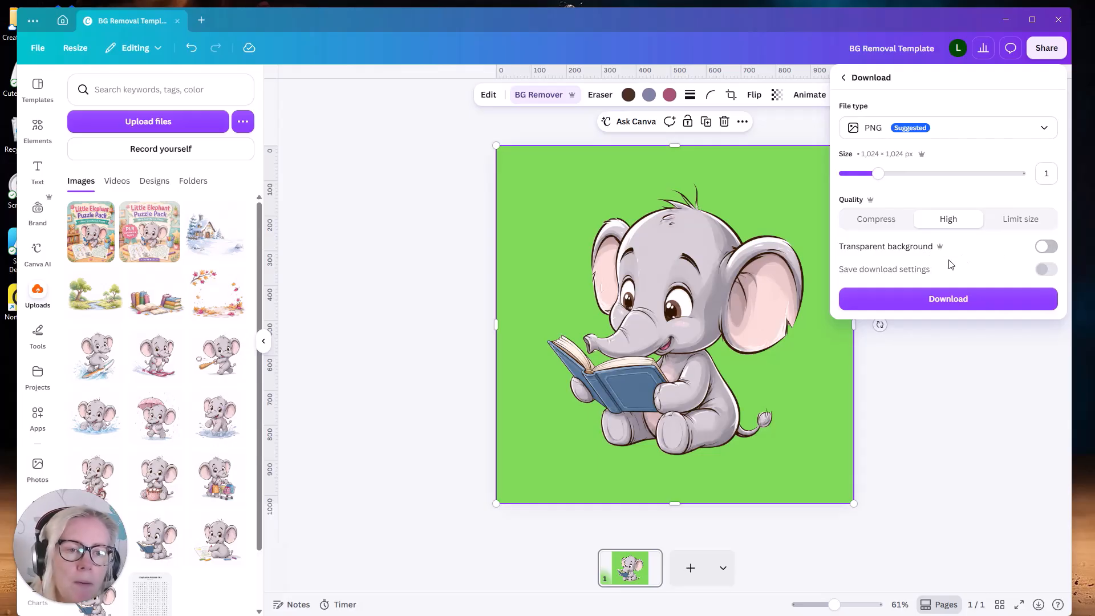
click(1047, 248)
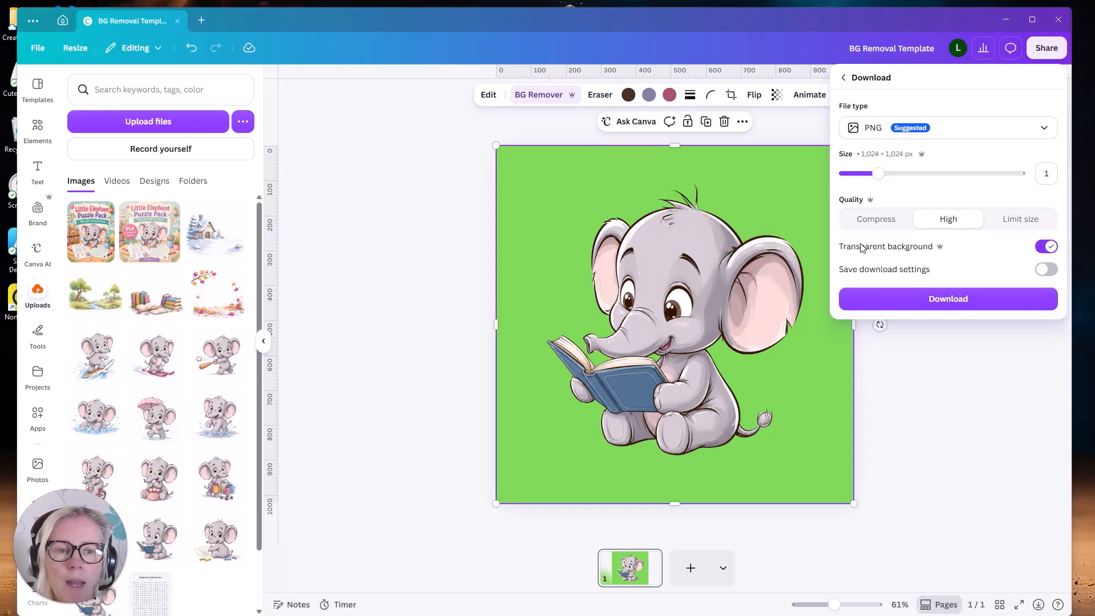
click(947, 298)
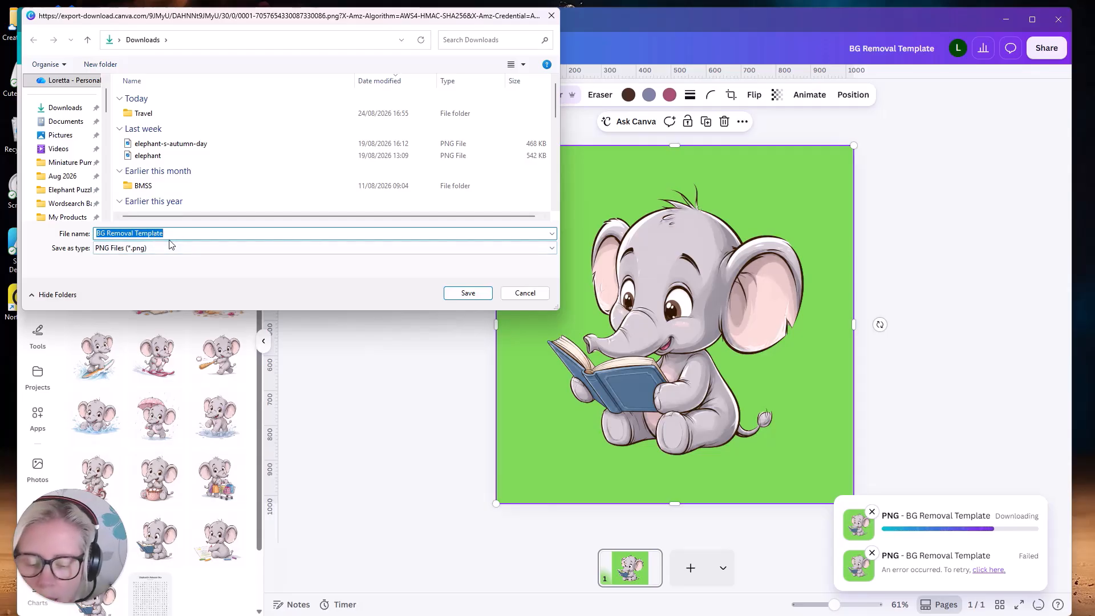
text(Ele)
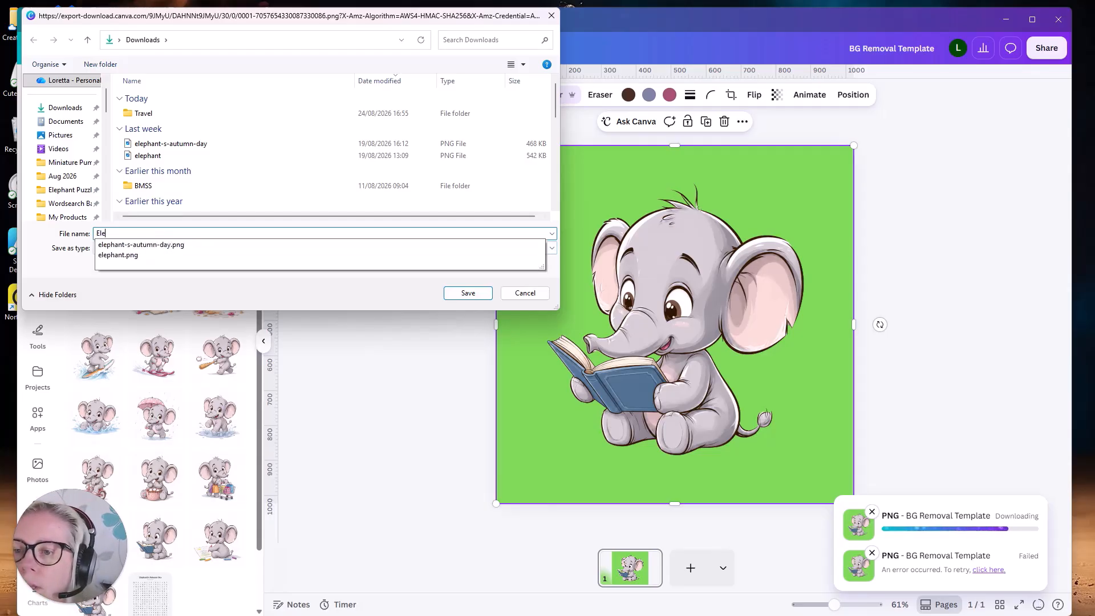
text(phant)
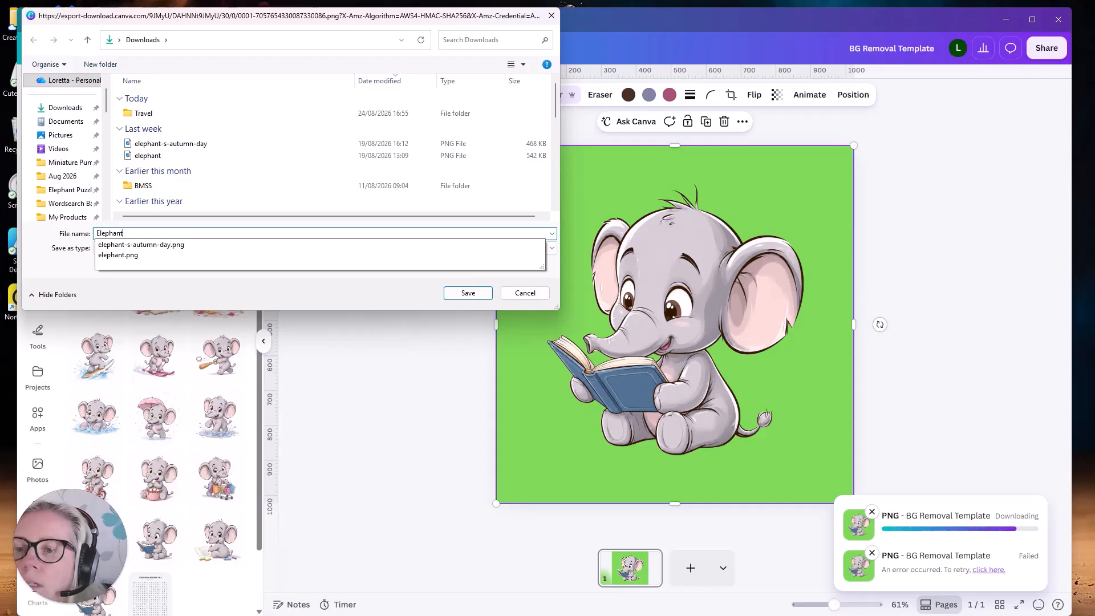
text(-Test)
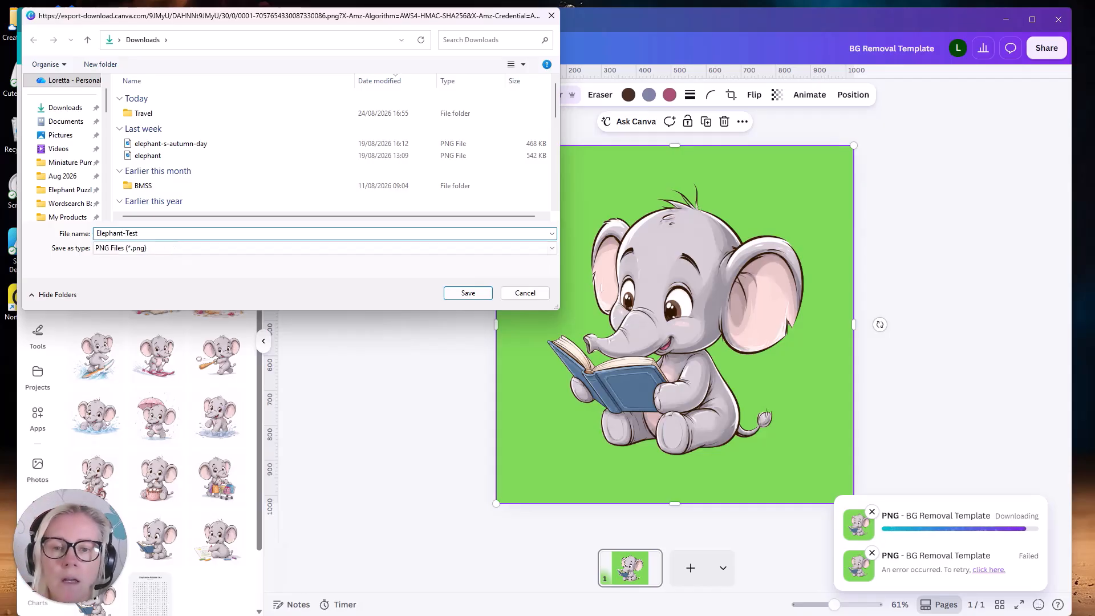
key(Return)
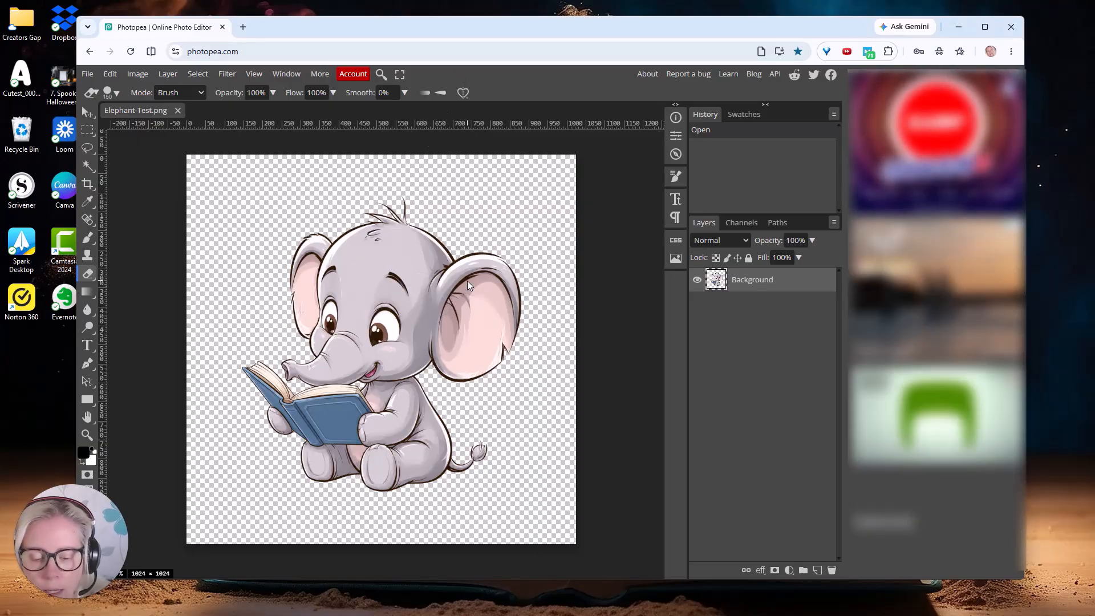
Step: In Photopea, examine the cut-out edges of Elephant-Test.png up close around the hair, large ear, body and tail
key(ctrl+plus)
key(ctrl+plus)
key(ctrl+plus)
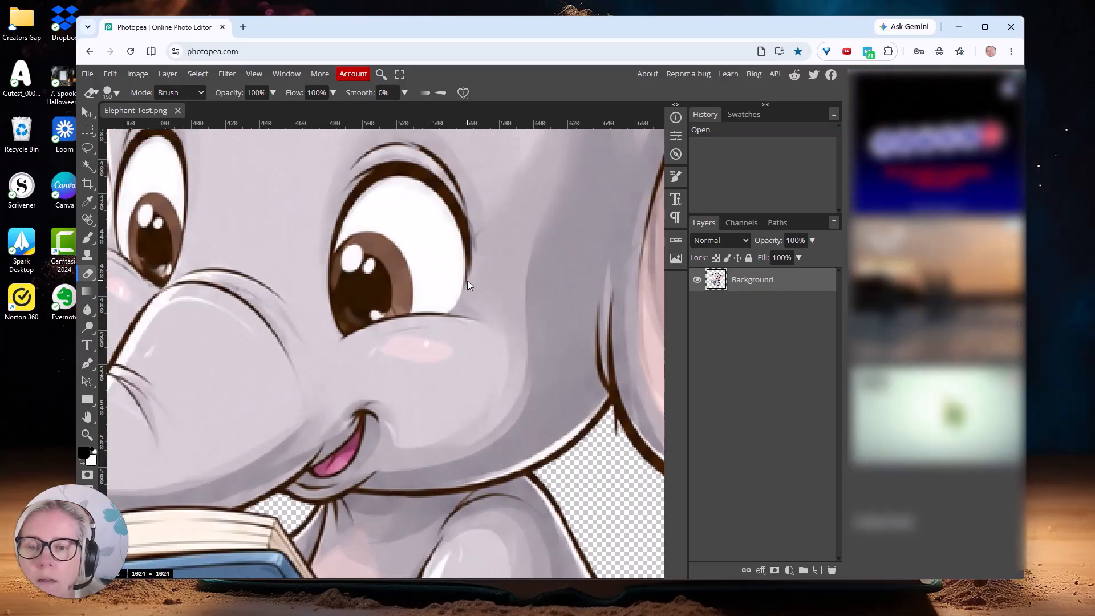
drag(496, 145, 494, 413)
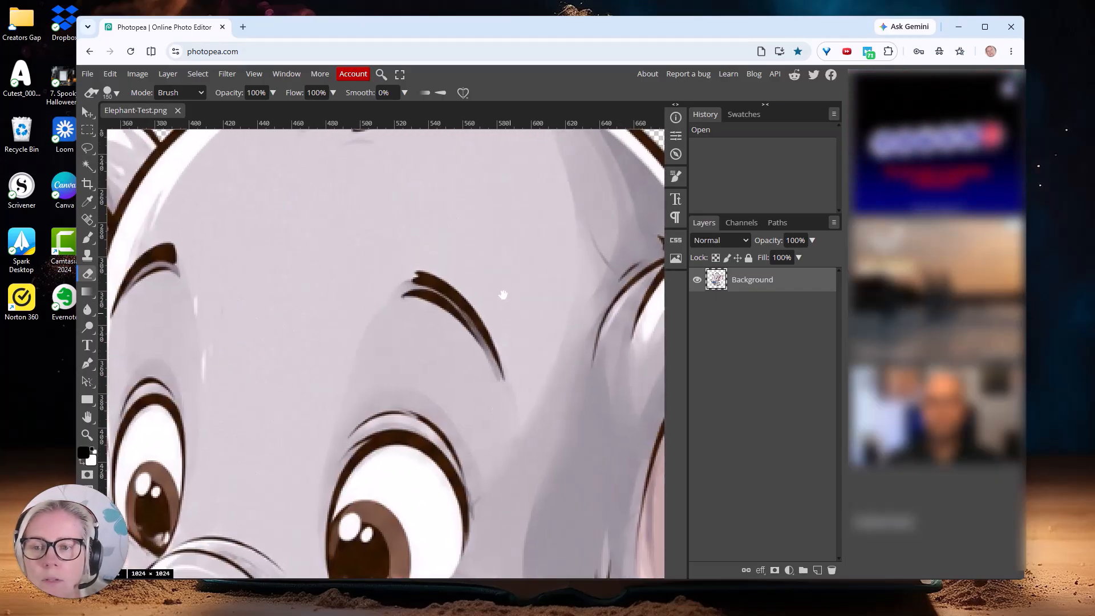
drag(503, 295, 466, 573)
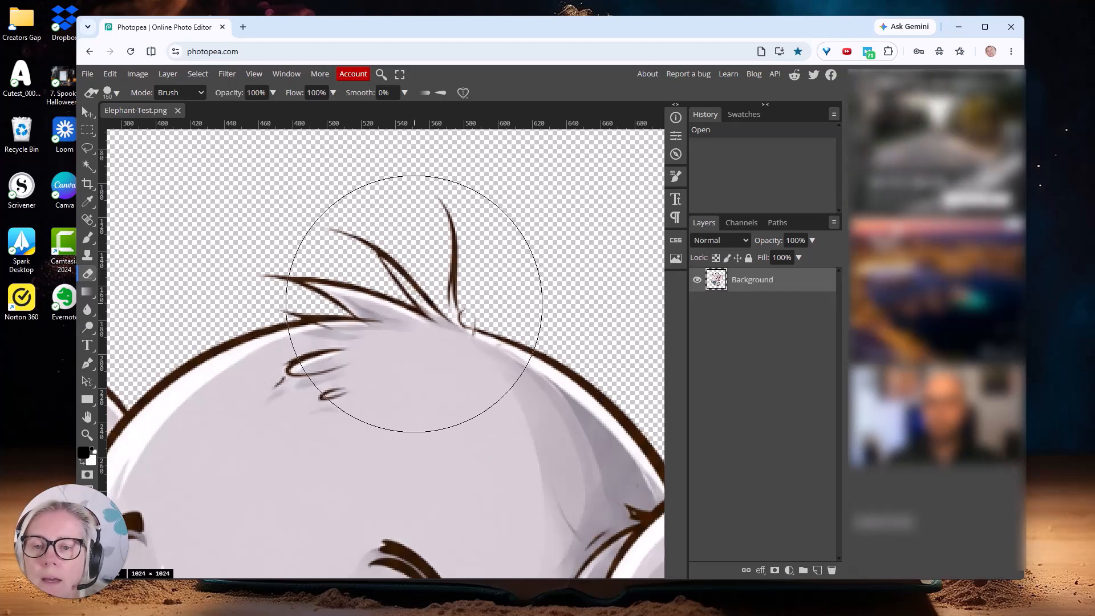
click(89, 113)
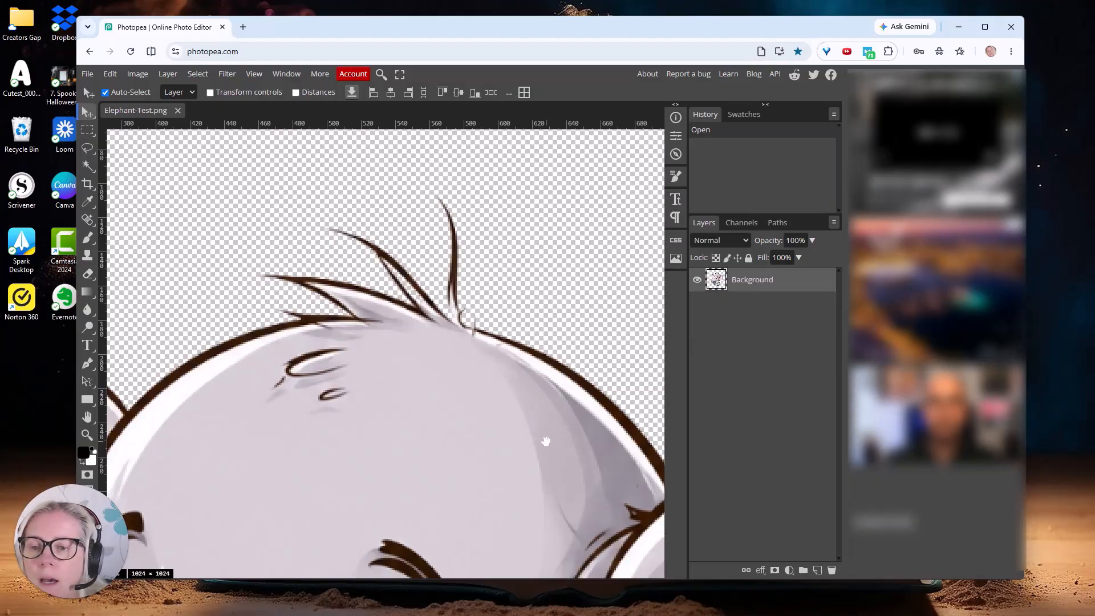
drag(546, 441, 320, 253)
drag(560, 374, 296, 283)
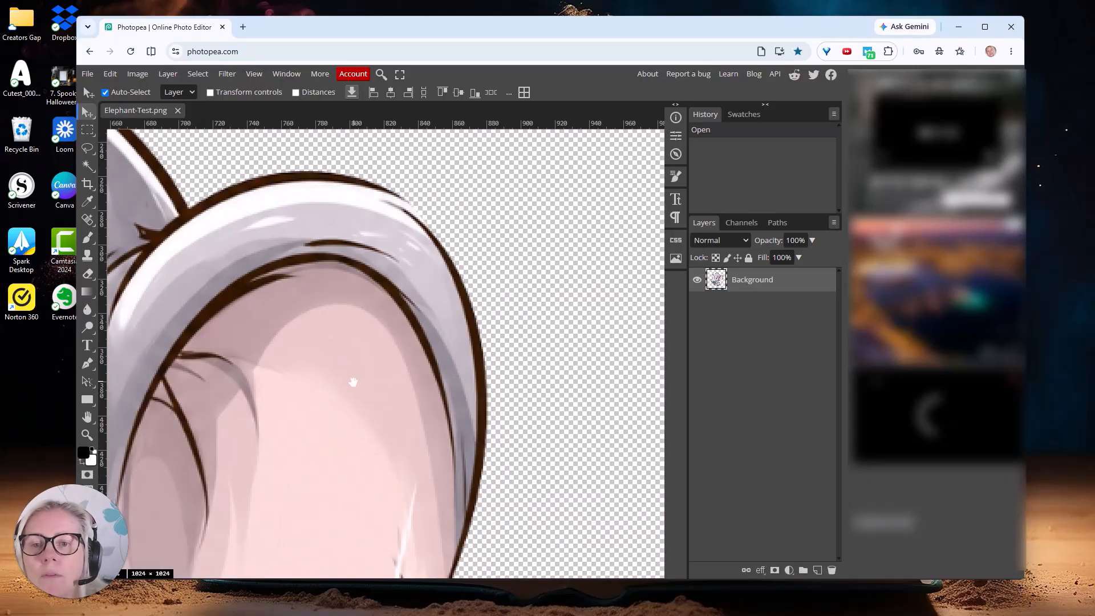
drag(354, 394, 463, 277)
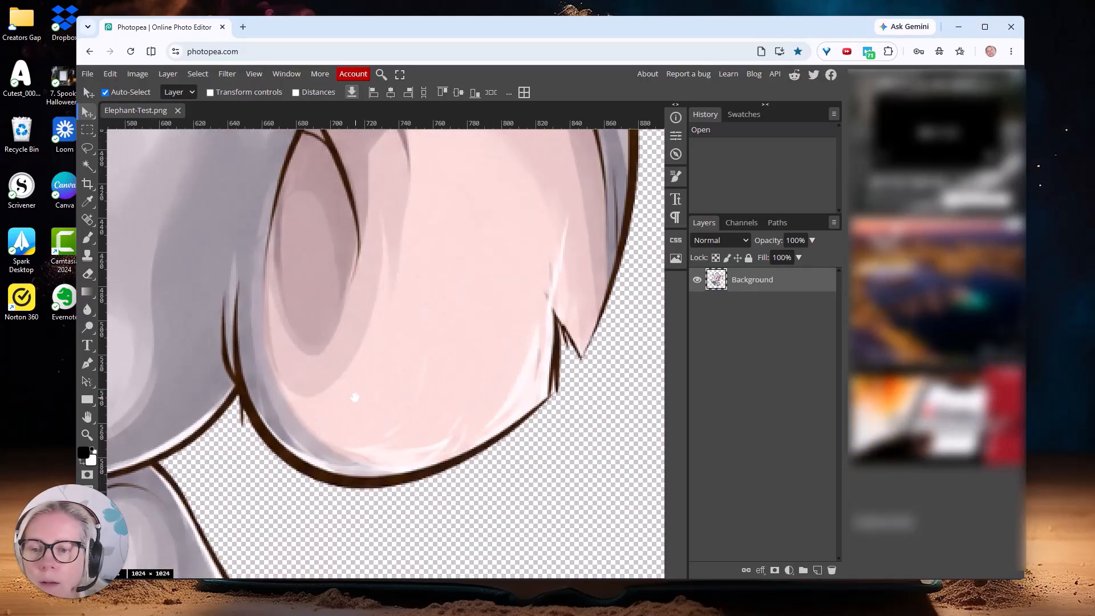
drag(355, 397, 493, 334)
drag(404, 483, 416, 233)
drag(416, 428, 411, 336)
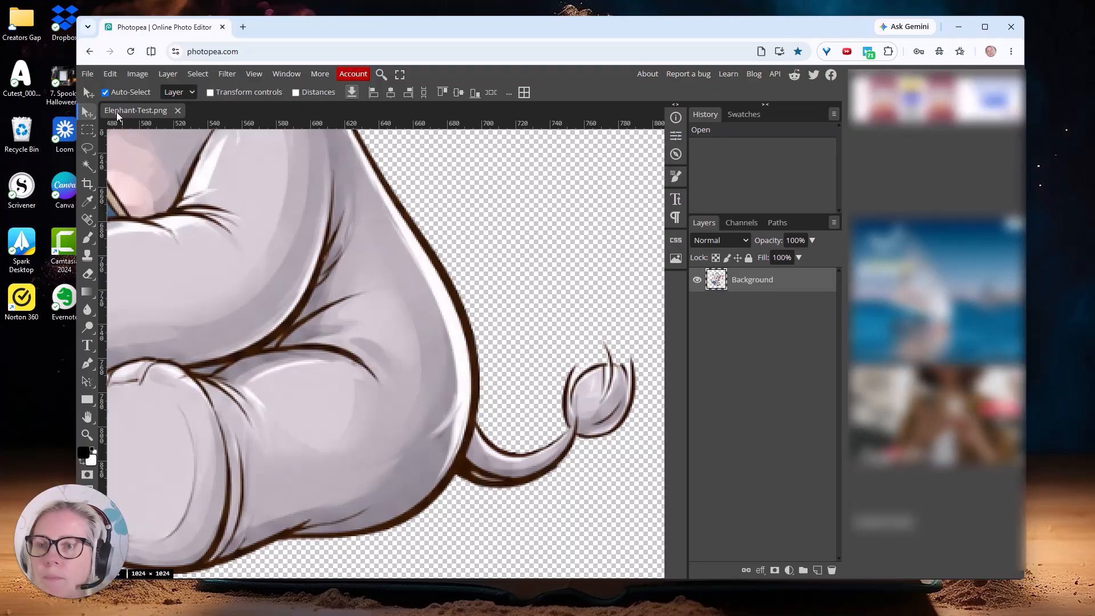
Step: Resize the elephant image to 2500 × 2500 pixels at 300 DPI
click(142, 76)
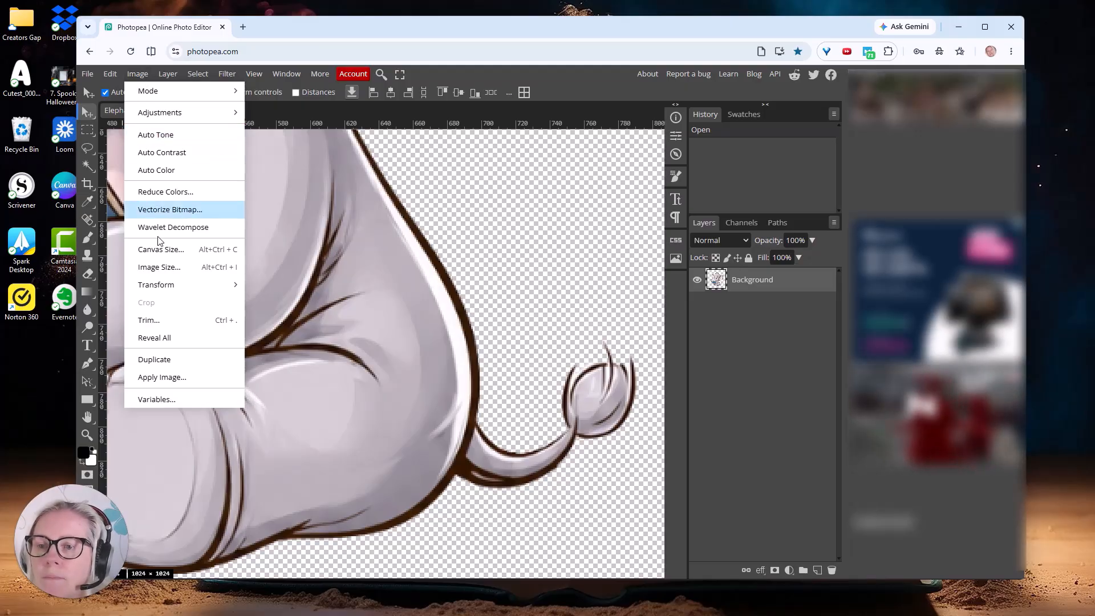
click(159, 268)
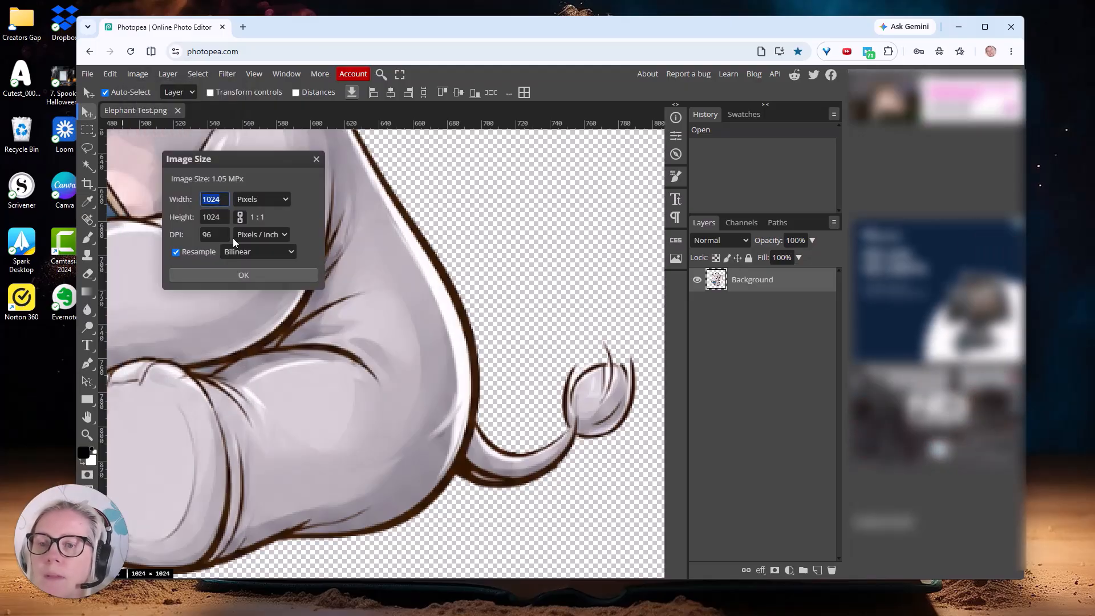
click(203, 235)
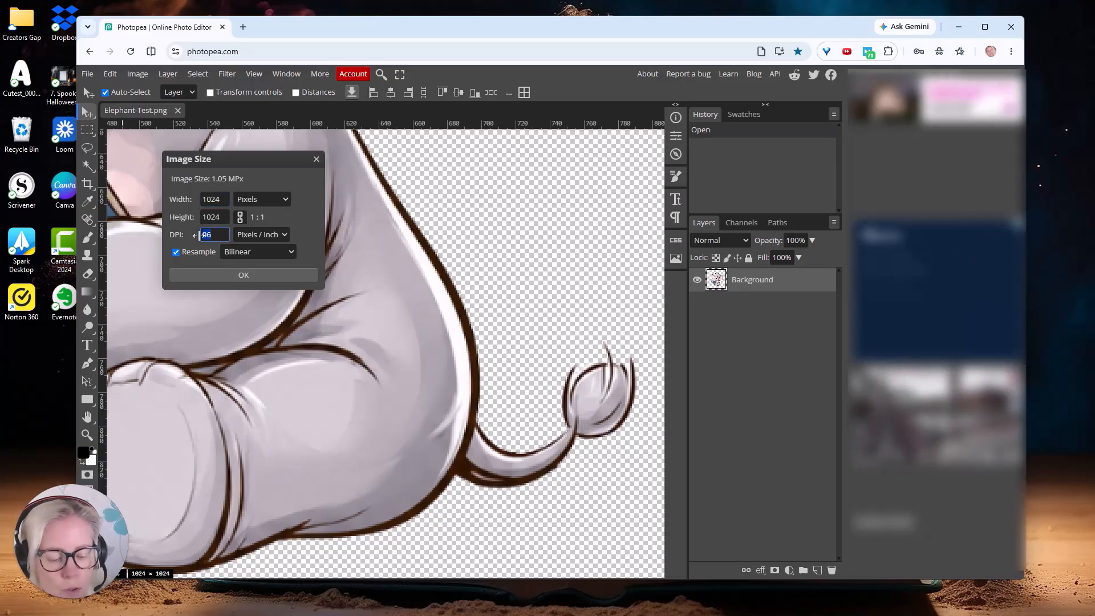
text(300)
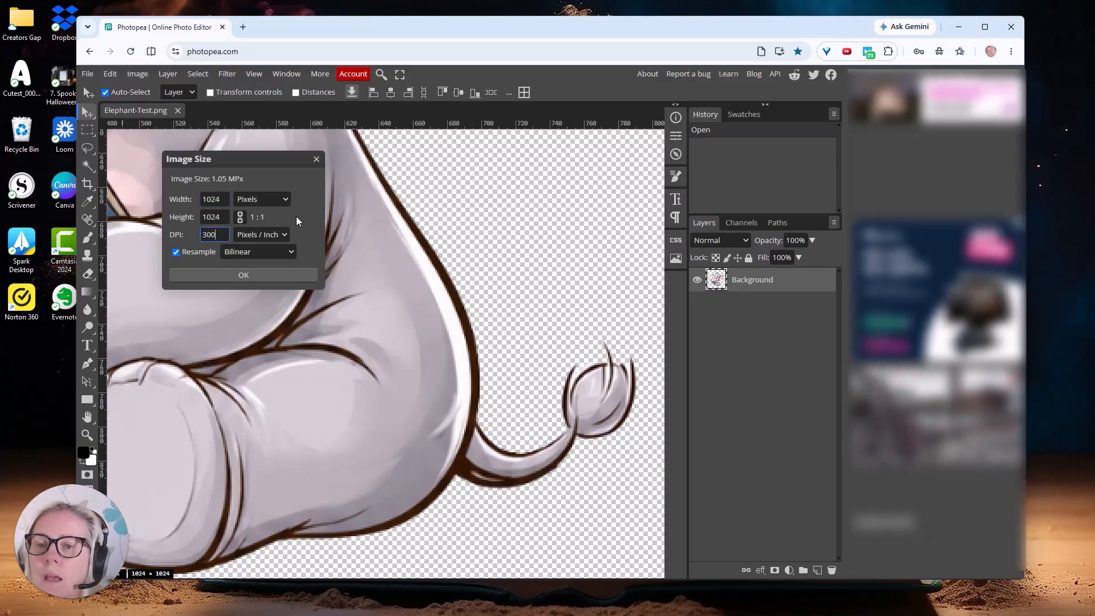
click(212, 199)
text(3200)
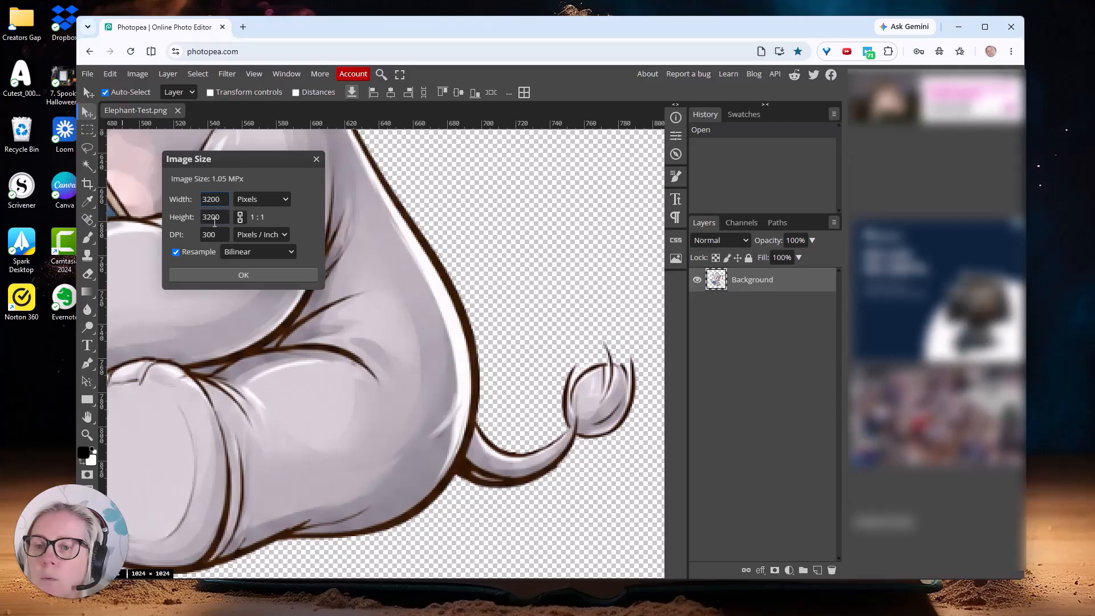
double_click(223, 199)
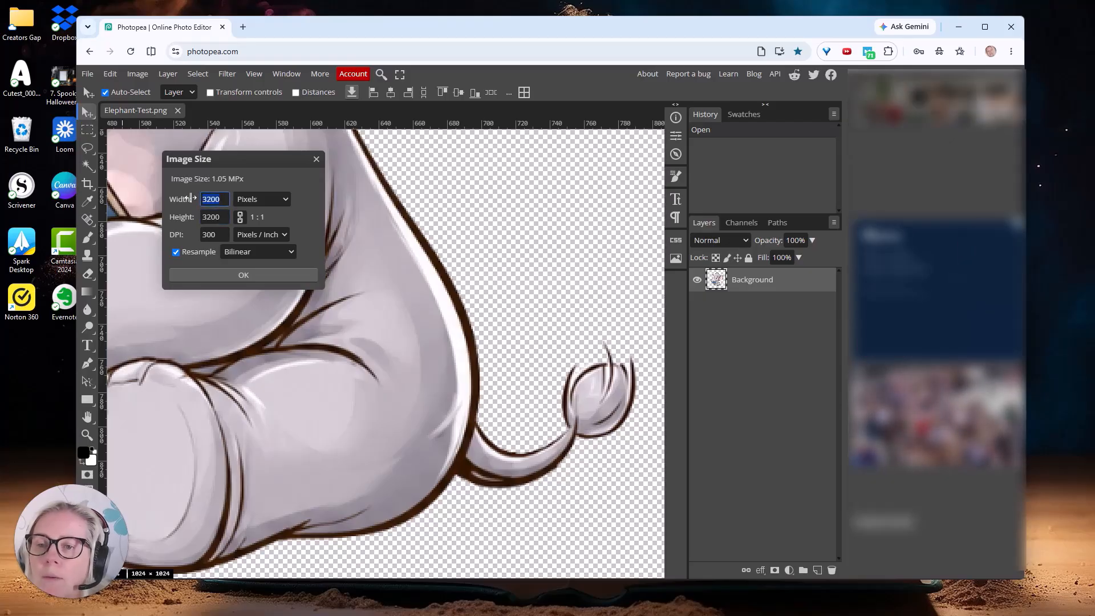
text(2)
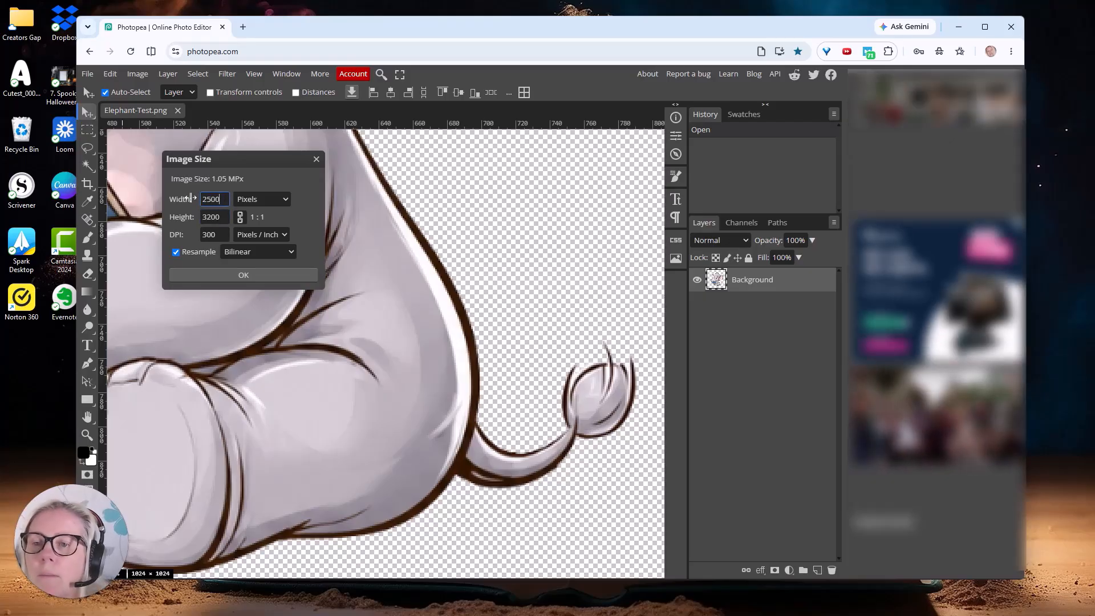
text(500)
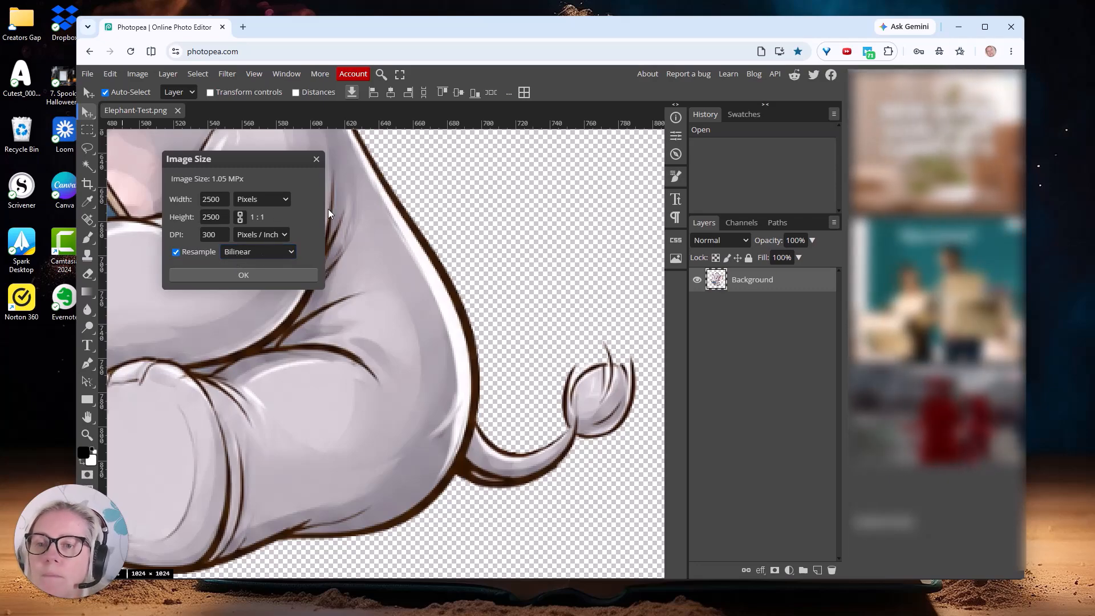
click(251, 276)
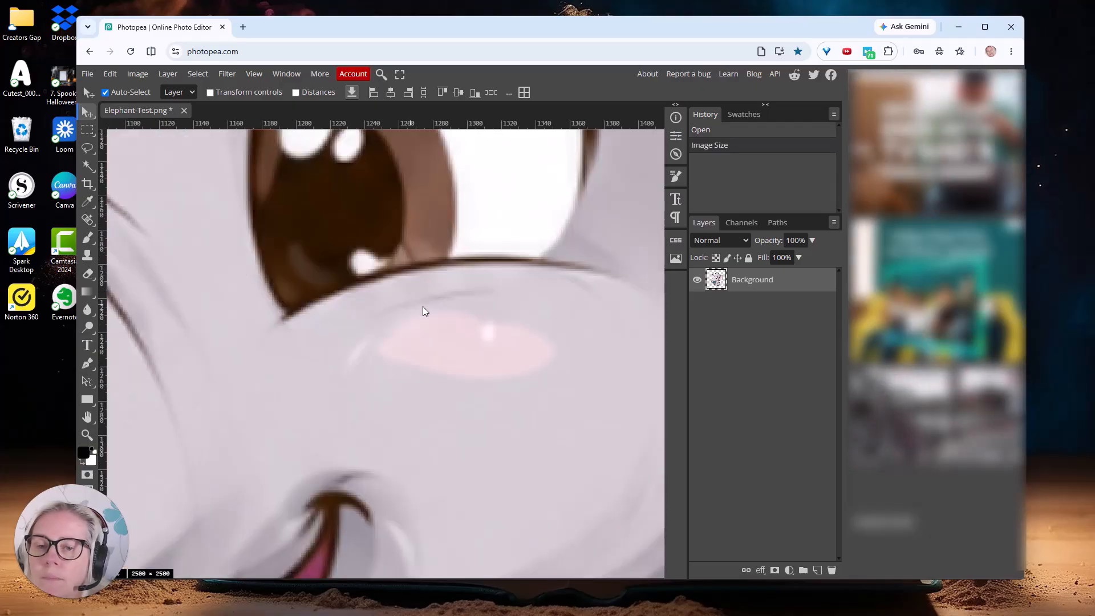
Step: Add a color fill layer in green 5ebd2f above the elephant's Background layer
scroll(423, 310, down, 8)
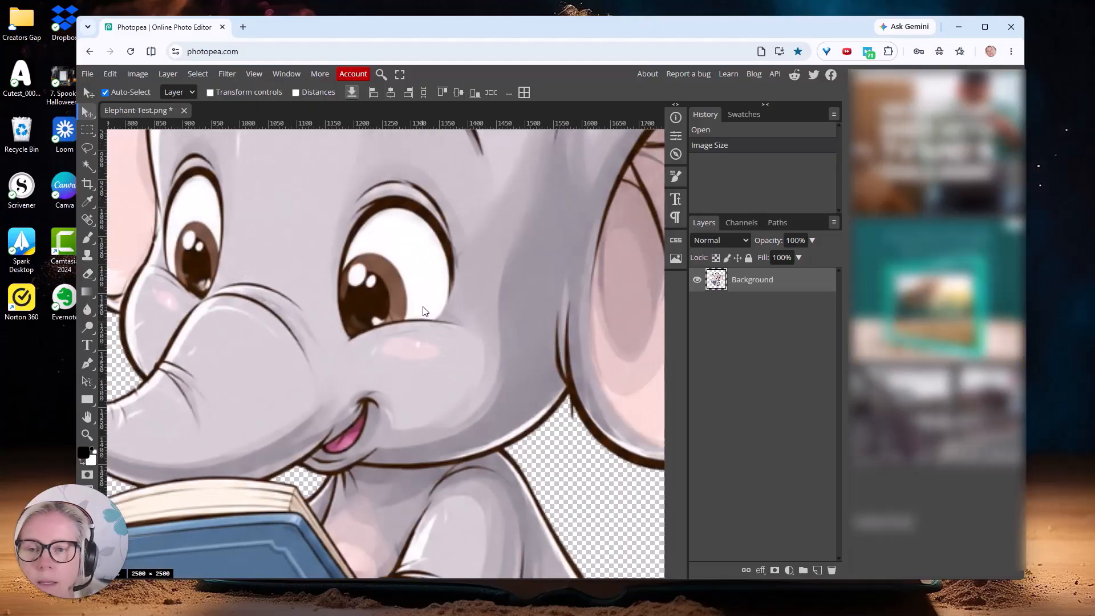
drag(567, 284, 640, 248)
drag(470, 400, 460, 299)
drag(447, 418, 321, 371)
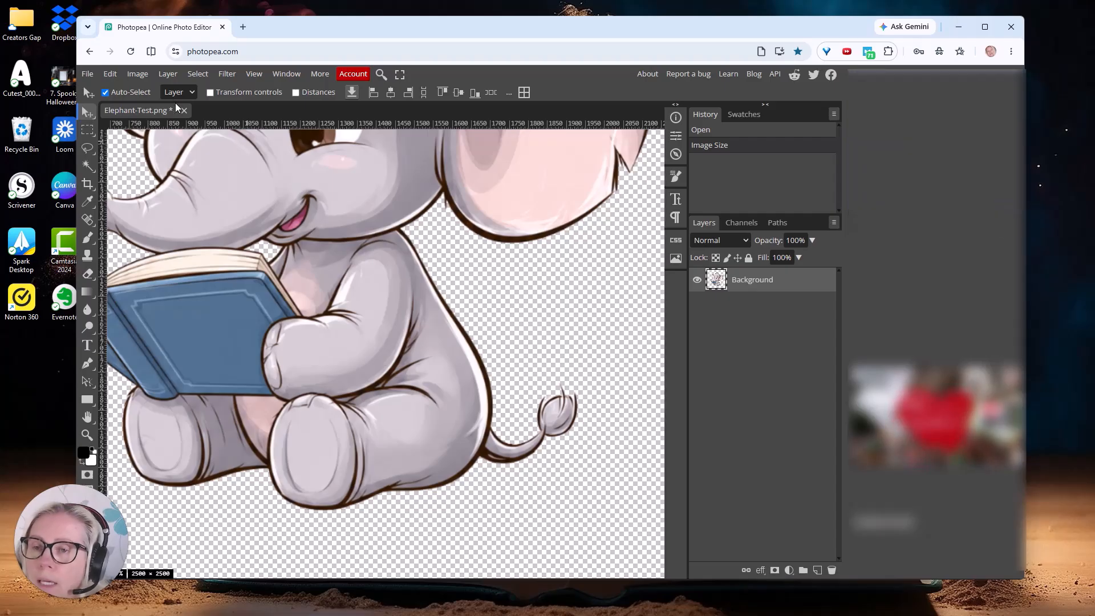
click(168, 74)
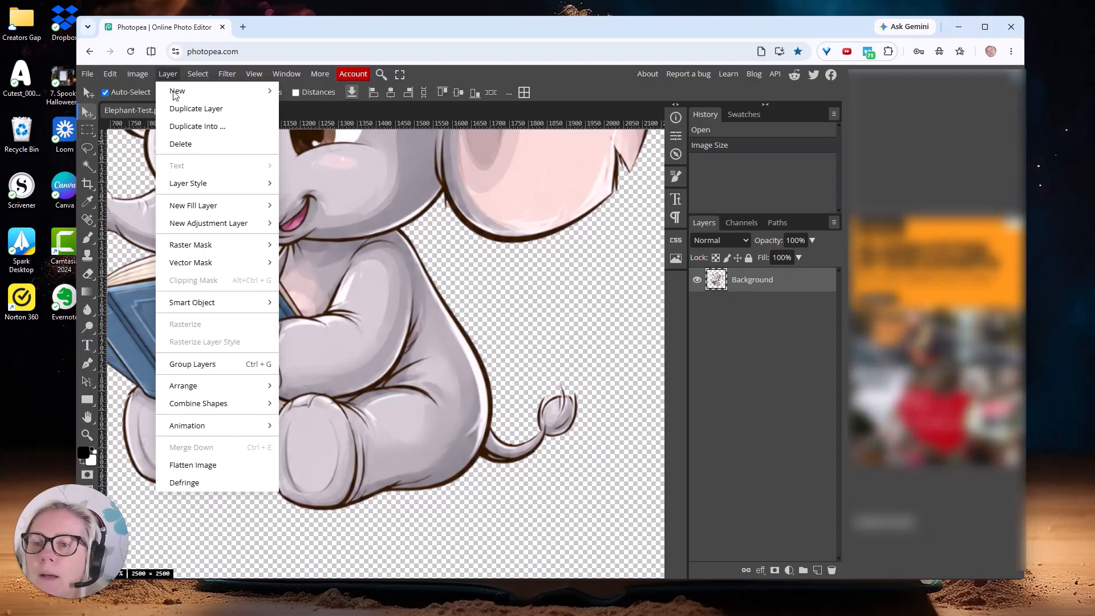
mouse_move(209, 207)
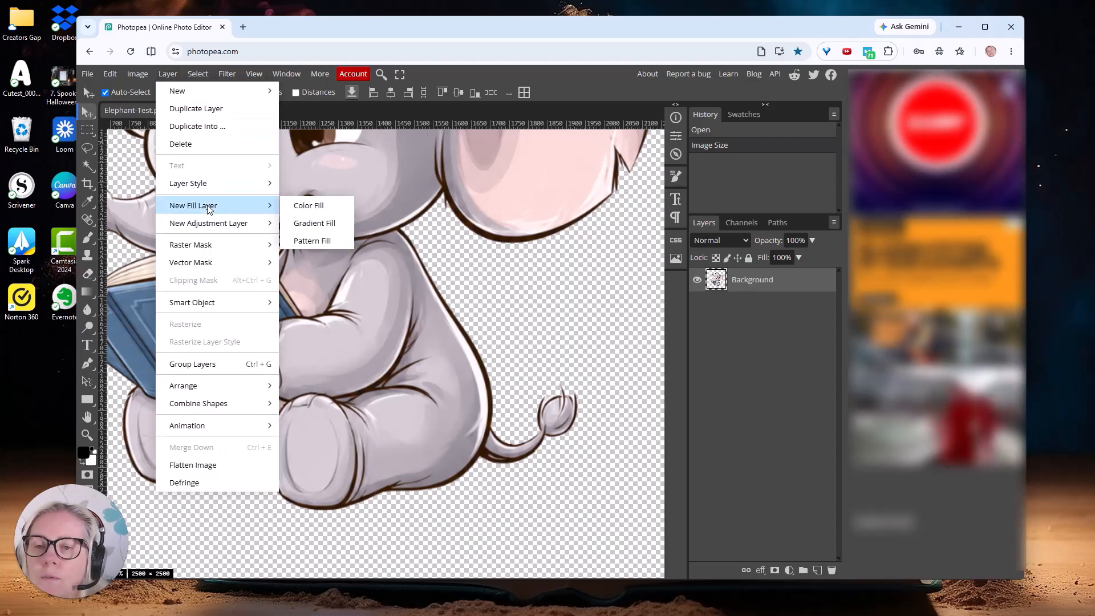
click(313, 208)
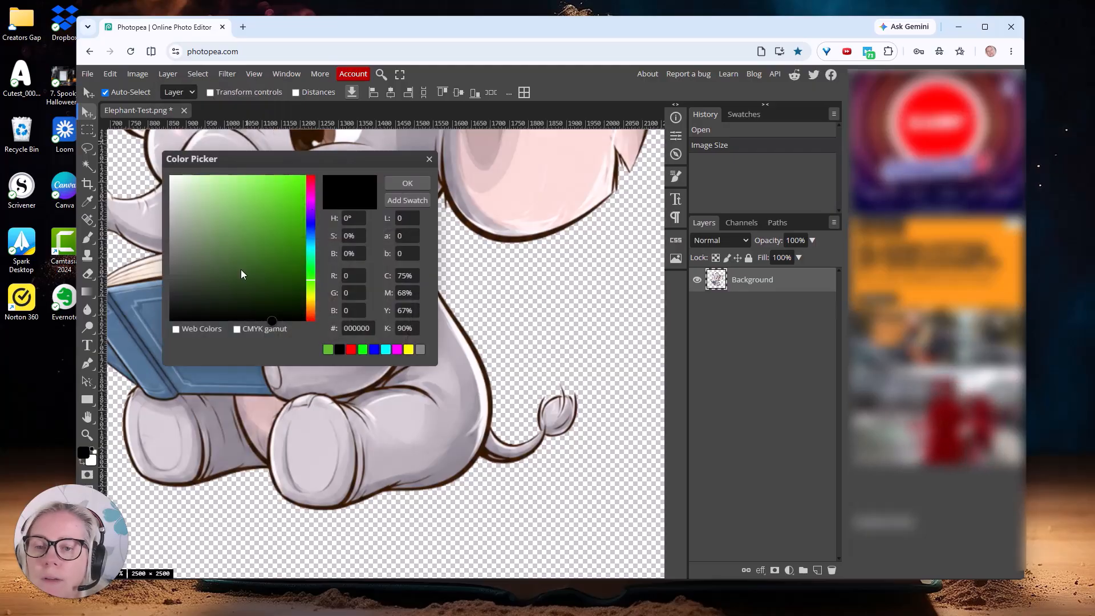
click(328, 350)
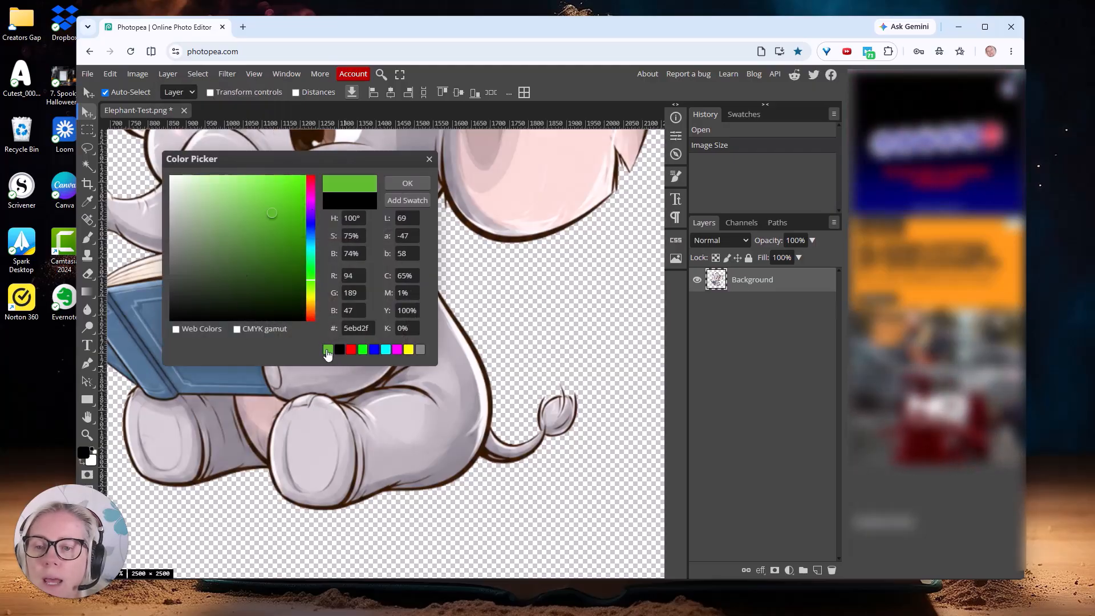
click(411, 184)
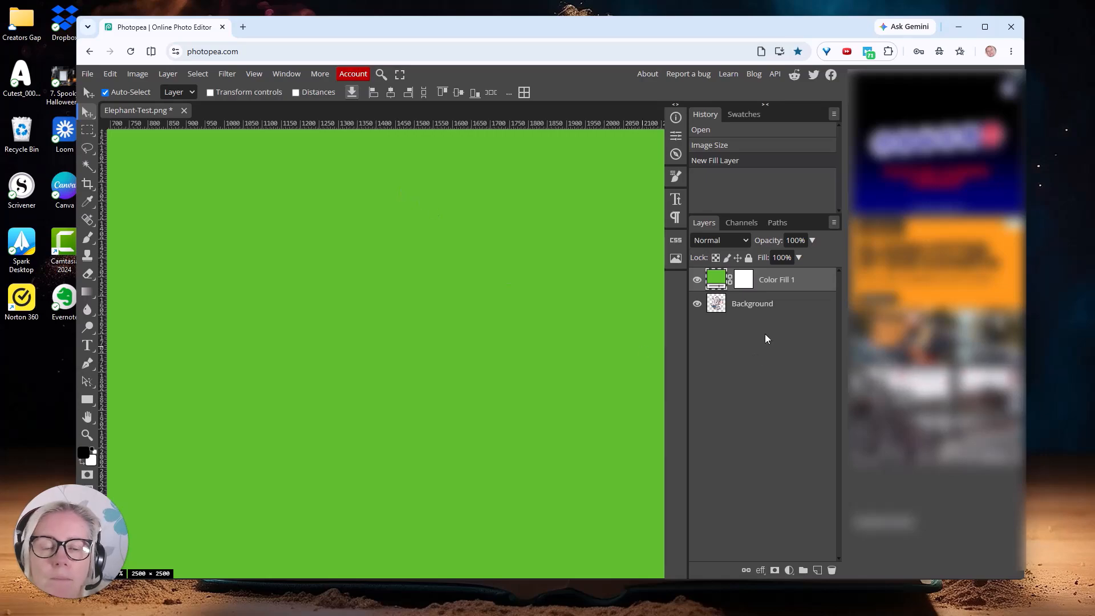
Step: Move the green color fill layer beneath the elephant's Background layer
drag(767, 280, 766, 311)
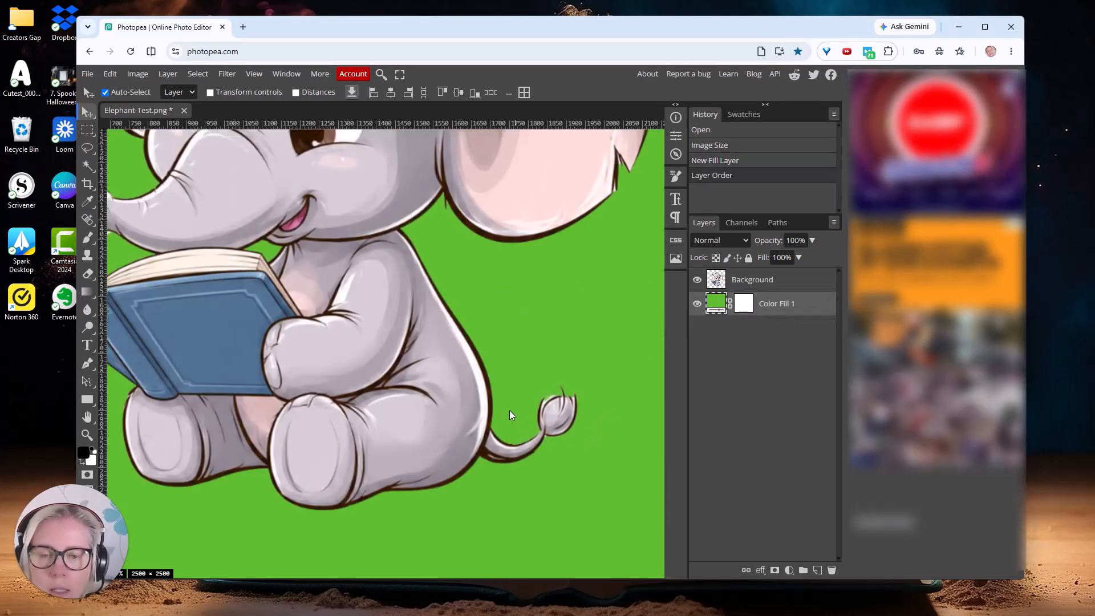
Step: Examine the elephant's cut-out edges up close against the green, covering the tail, feet, book, trunk, ears and hair tuft
scroll(498, 404, up, 5)
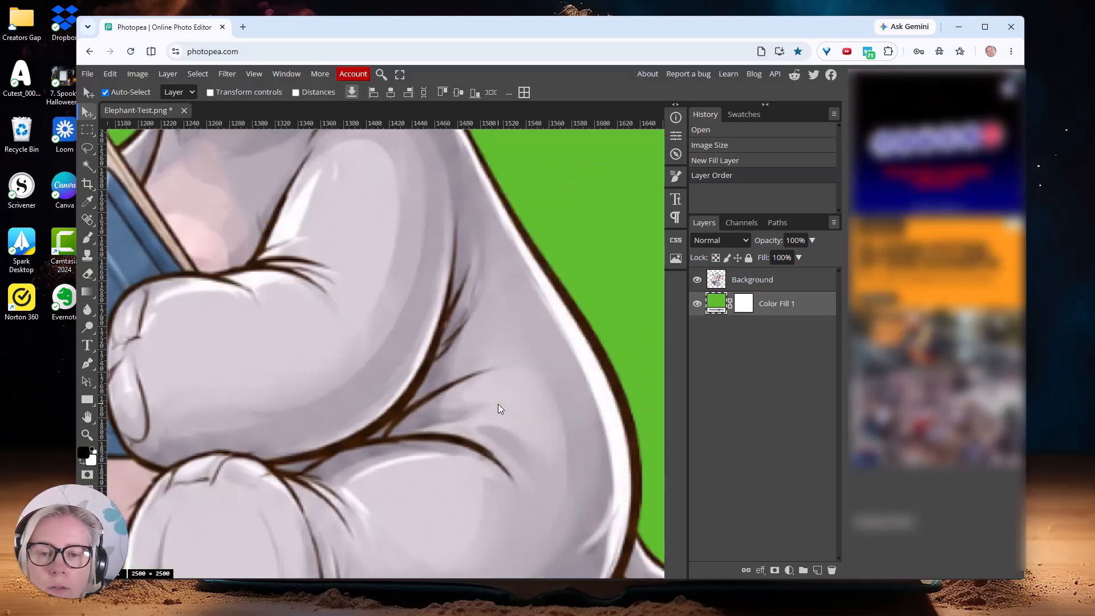
drag(501, 407, 240, 274)
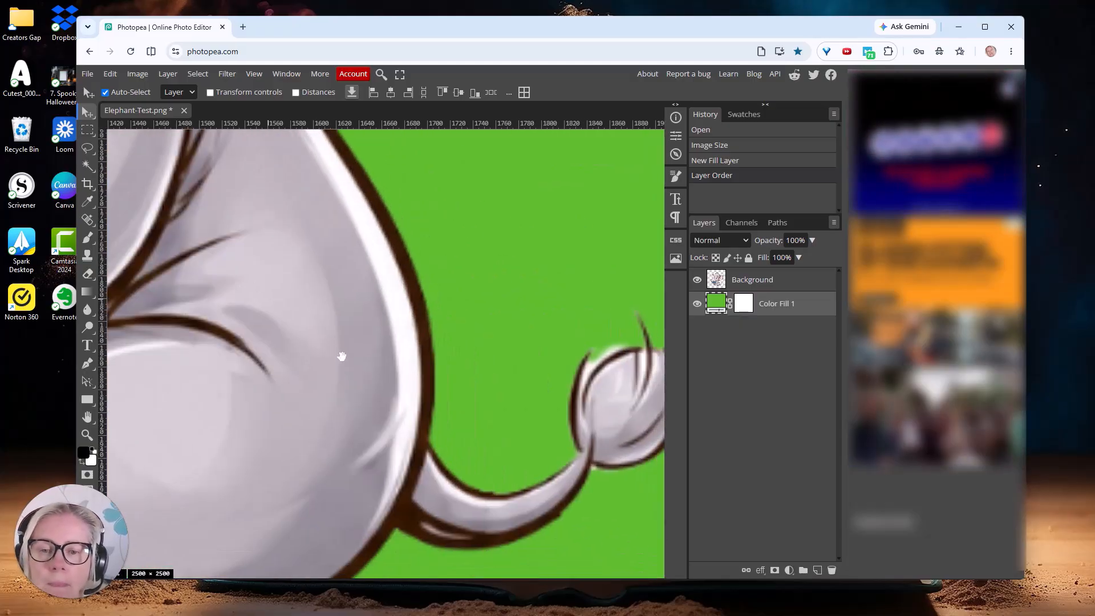
drag(440, 406, 374, 350)
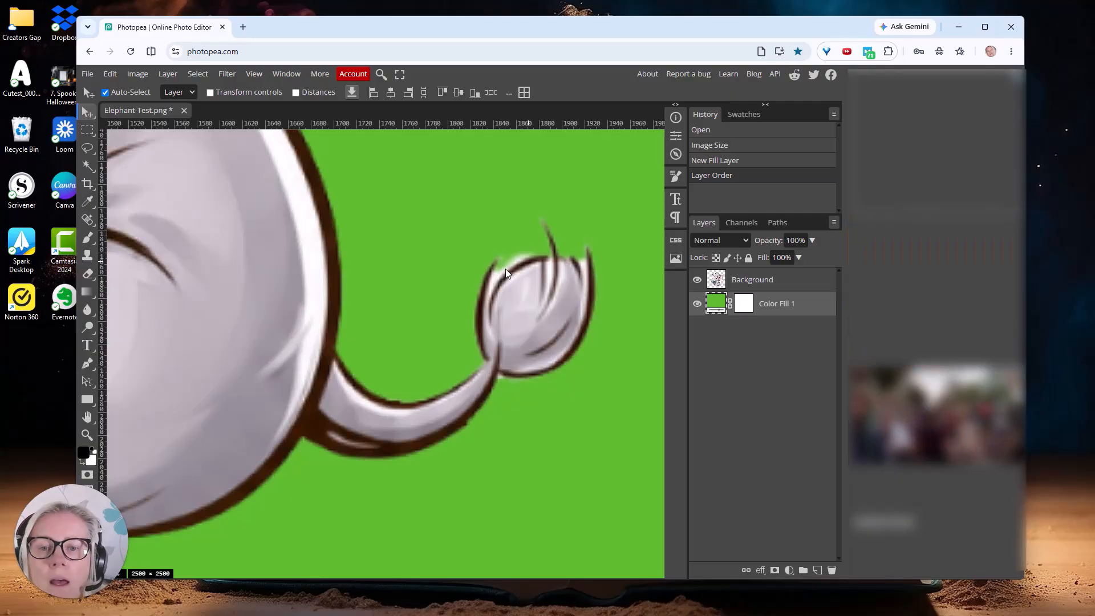
drag(529, 374, 716, 344)
drag(303, 409, 574, 354)
drag(337, 401, 610, 431)
drag(306, 413, 577, 434)
drag(378, 359, 540, 499)
drag(380, 257, 426, 418)
drag(349, 320, 458, 529)
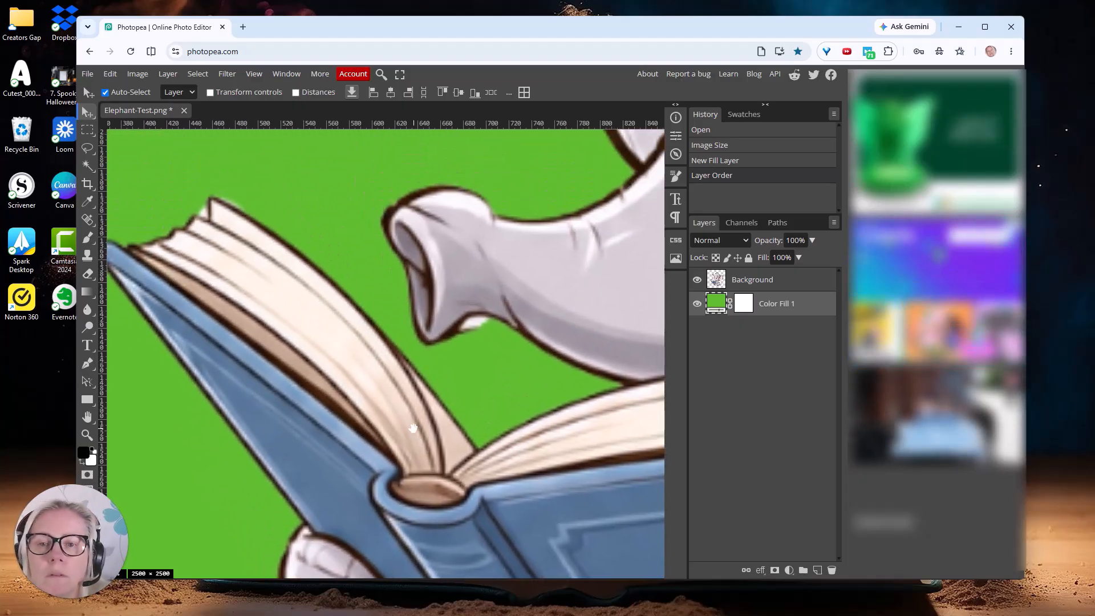
drag(513, 339, 427, 523)
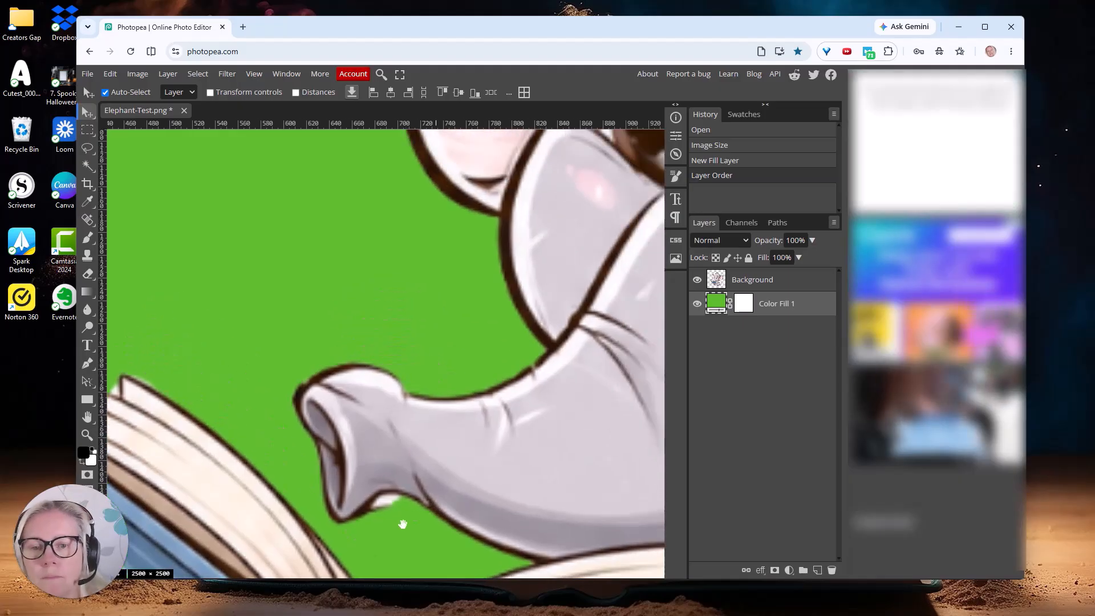
drag(544, 355, 329, 593)
drag(447, 362, 469, 536)
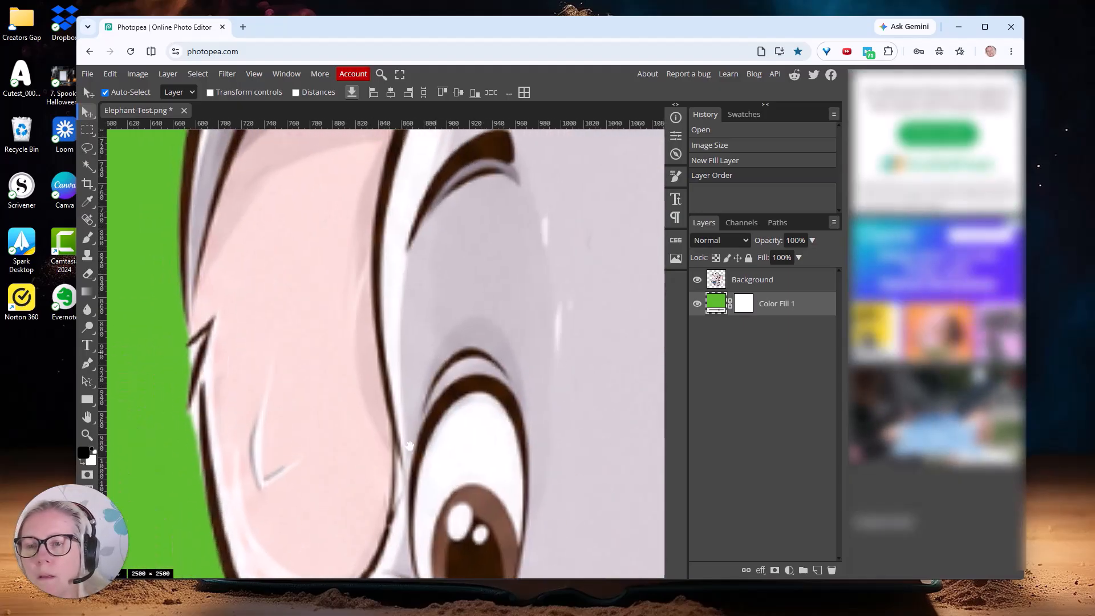
drag(502, 313, 415, 544)
drag(448, 369, 284, 549)
drag(468, 456, 205, 497)
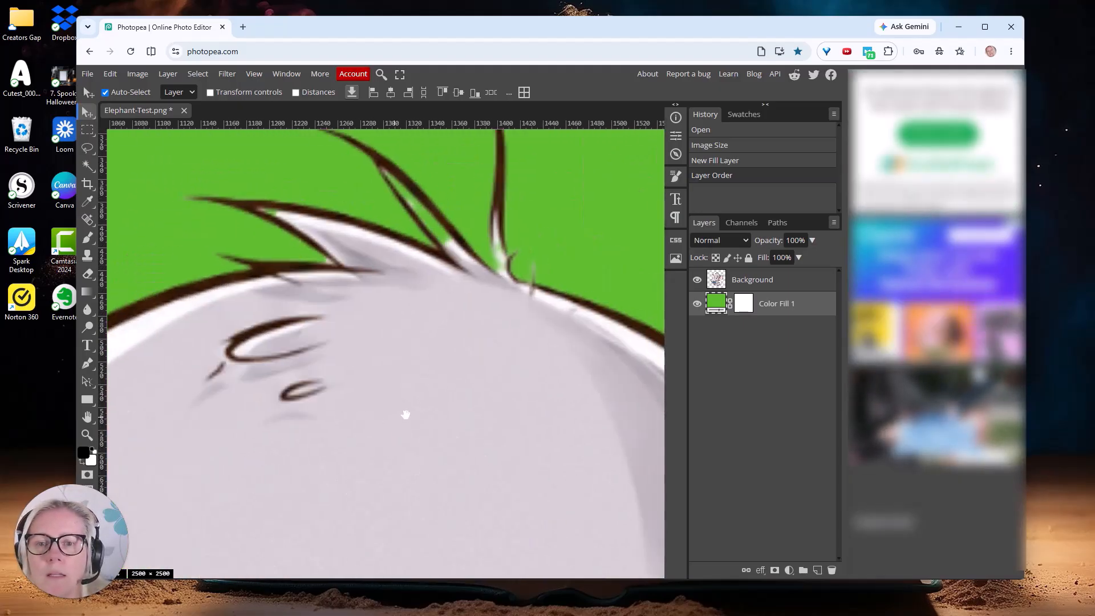
drag(406, 416, 379, 477)
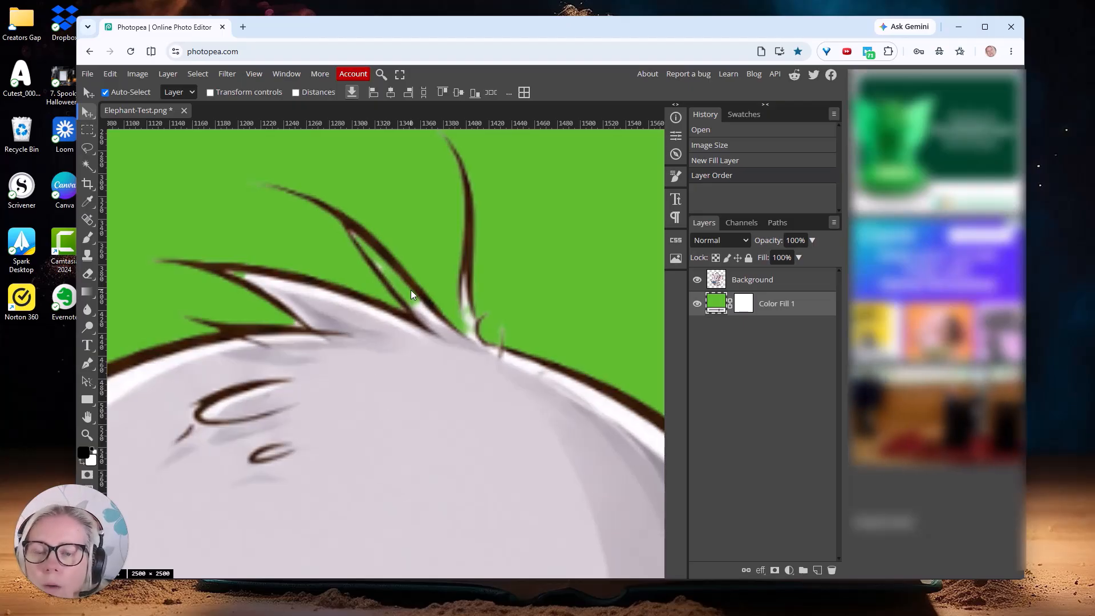
Step: Add an empty layer between the elephant and the green fill, and ready the Brush Tool with a smaller tip
click(817, 571)
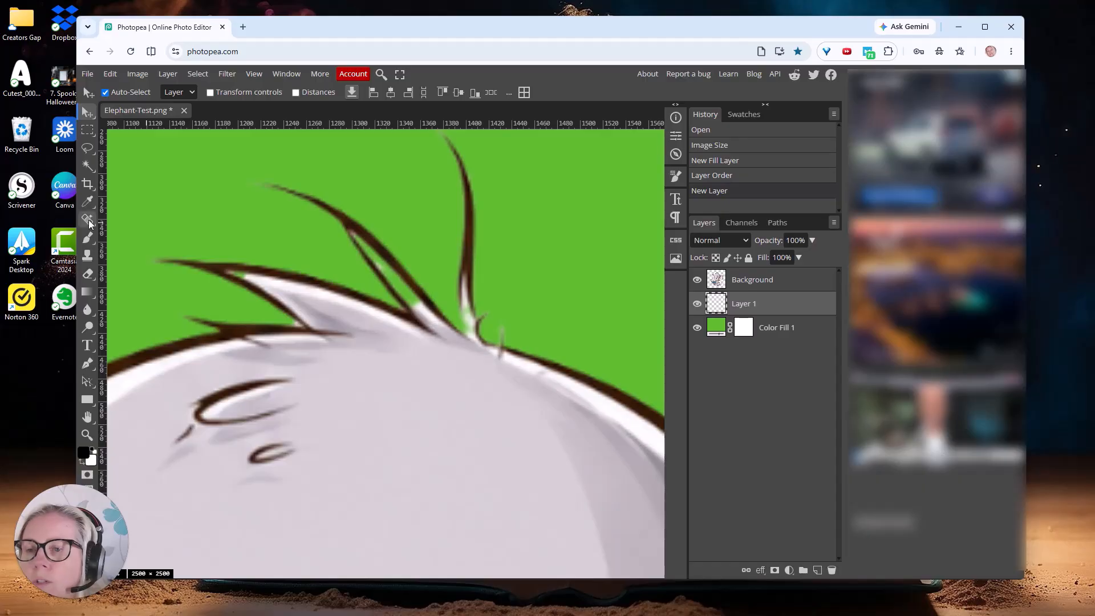
click(87, 238)
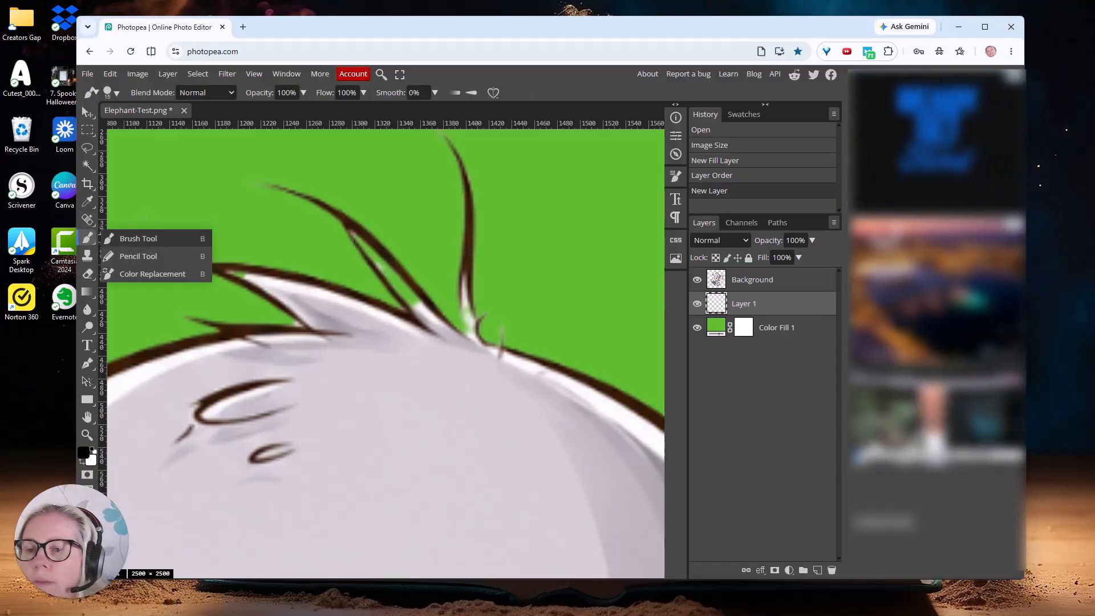
click(139, 239)
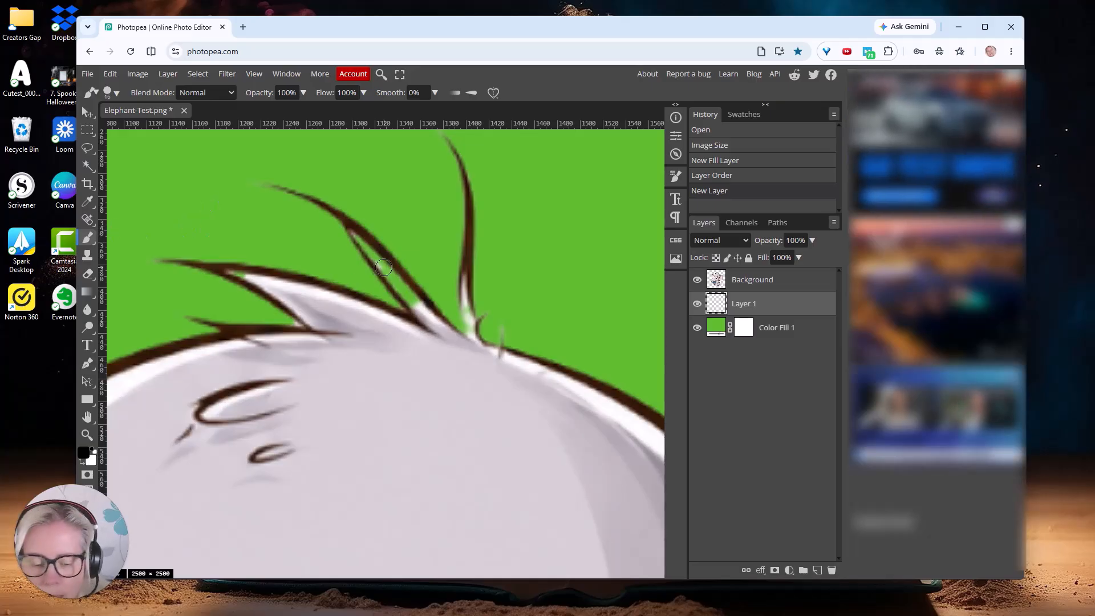
key(bracketleft)
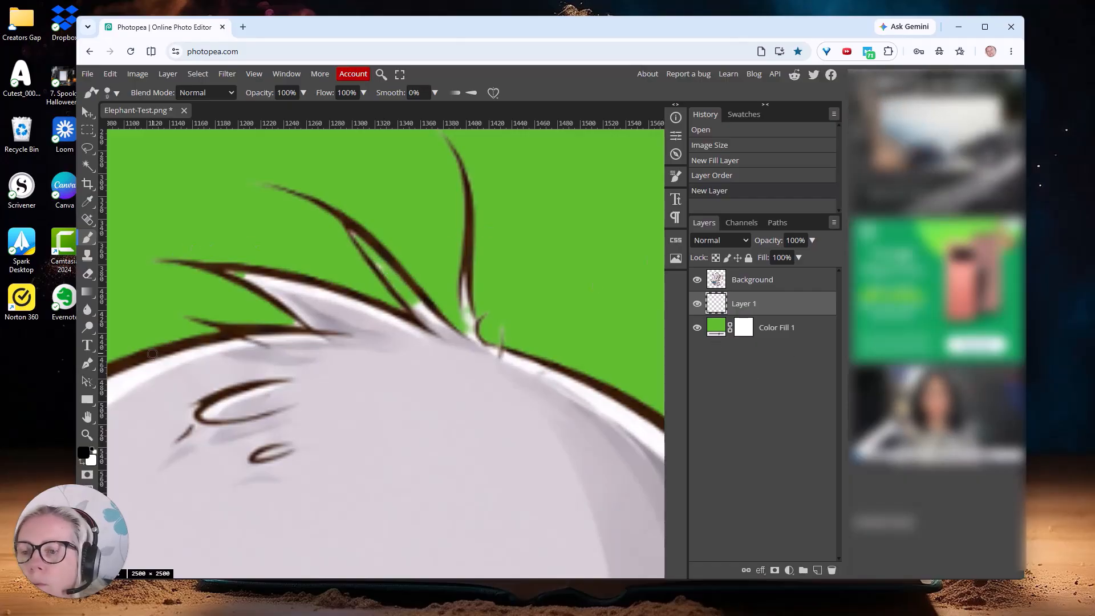
Step: Set the foreground color to off-white f4f3f3, sampled from the highlight at the base of the hair
click(84, 456)
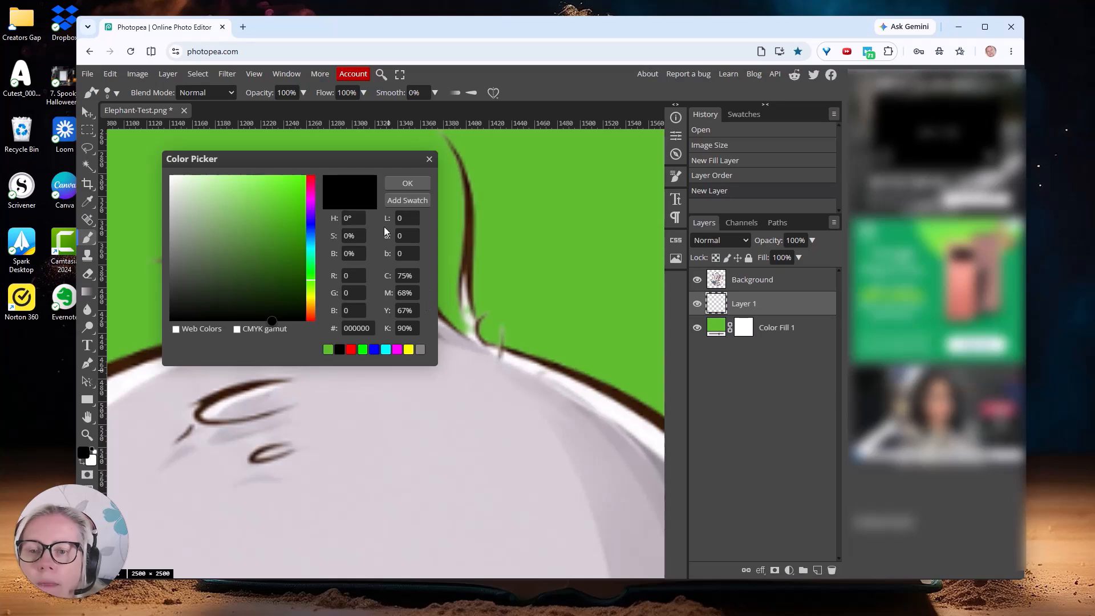
drag(330, 159, 280, 139)
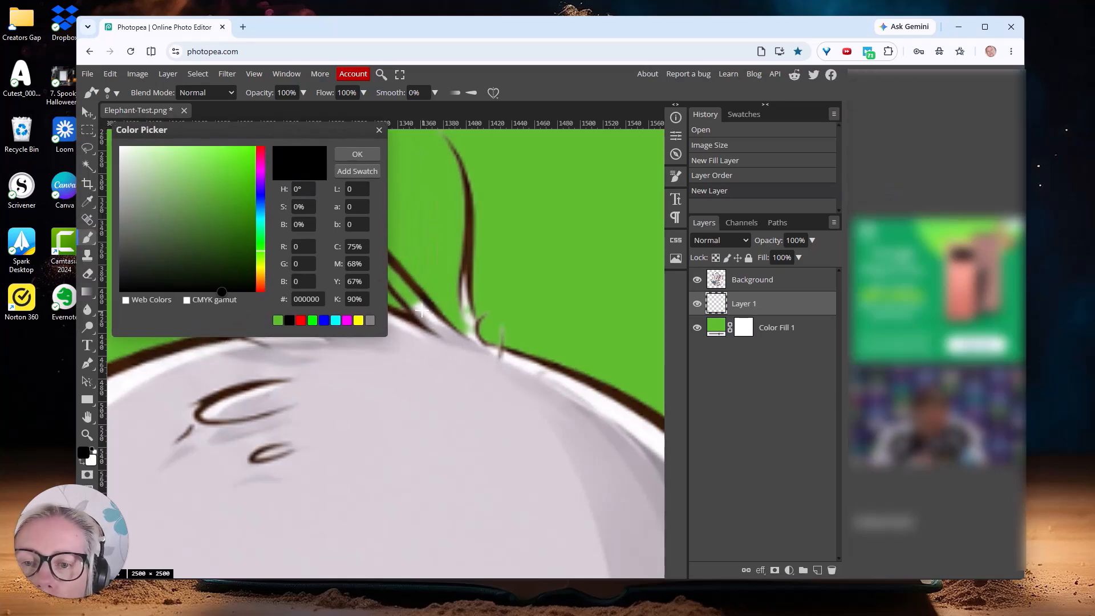
click(420, 308)
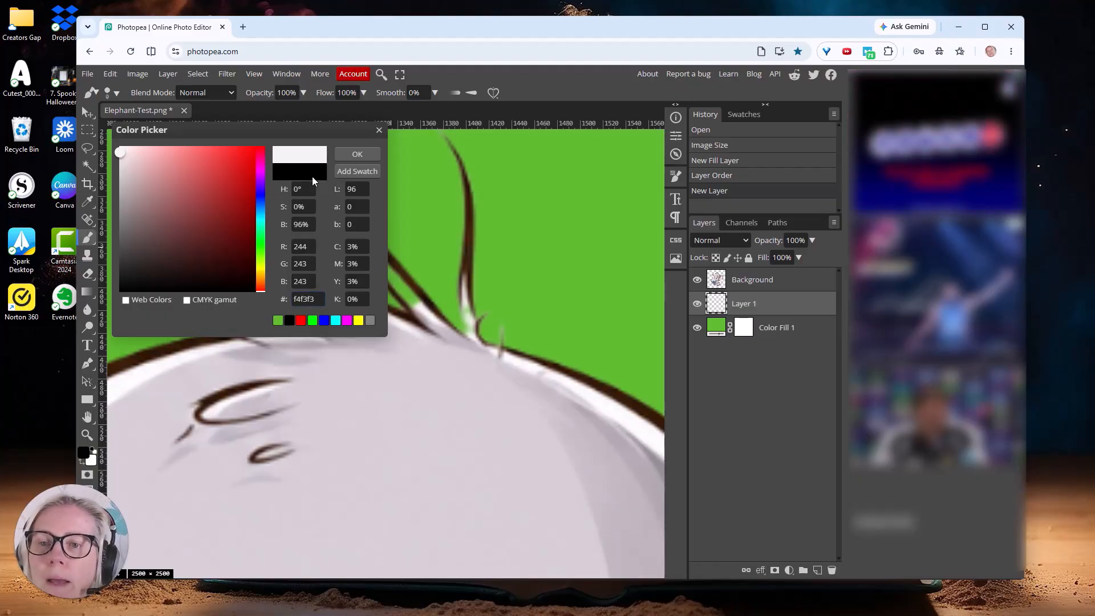
click(357, 155)
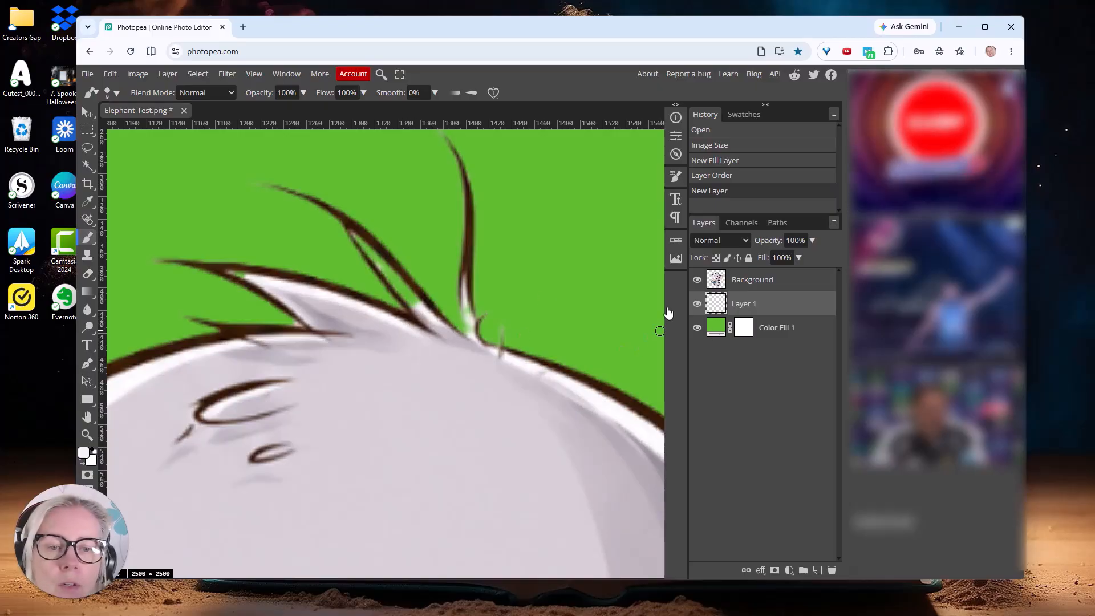
Step: Paint off-white on the new layer behind the see-through gaps in the elephant's hair tuft
drag(398, 284, 418, 305)
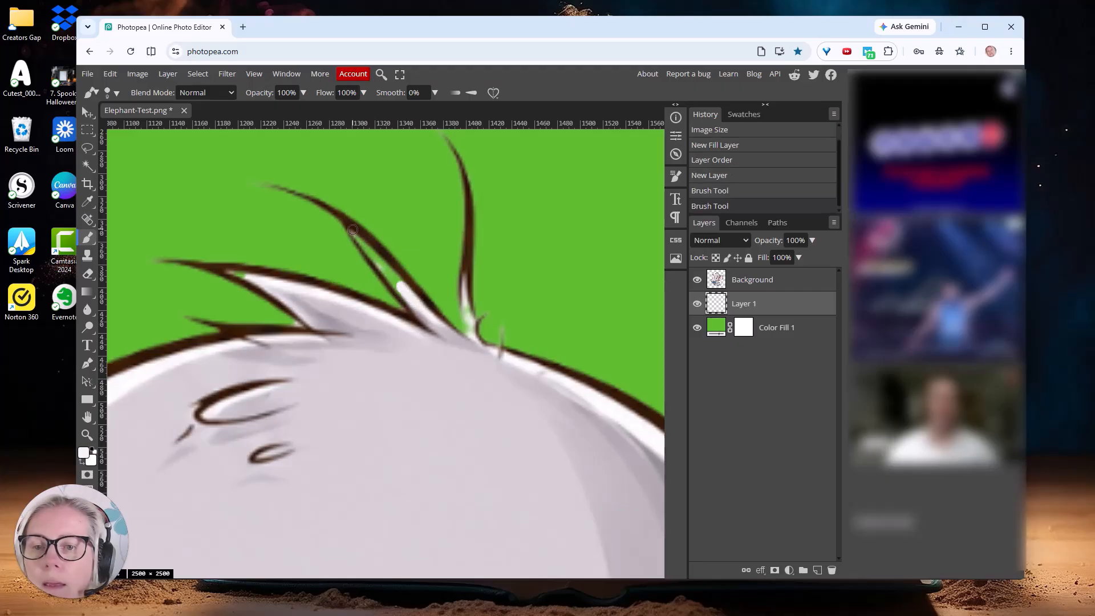
drag(369, 244, 394, 267)
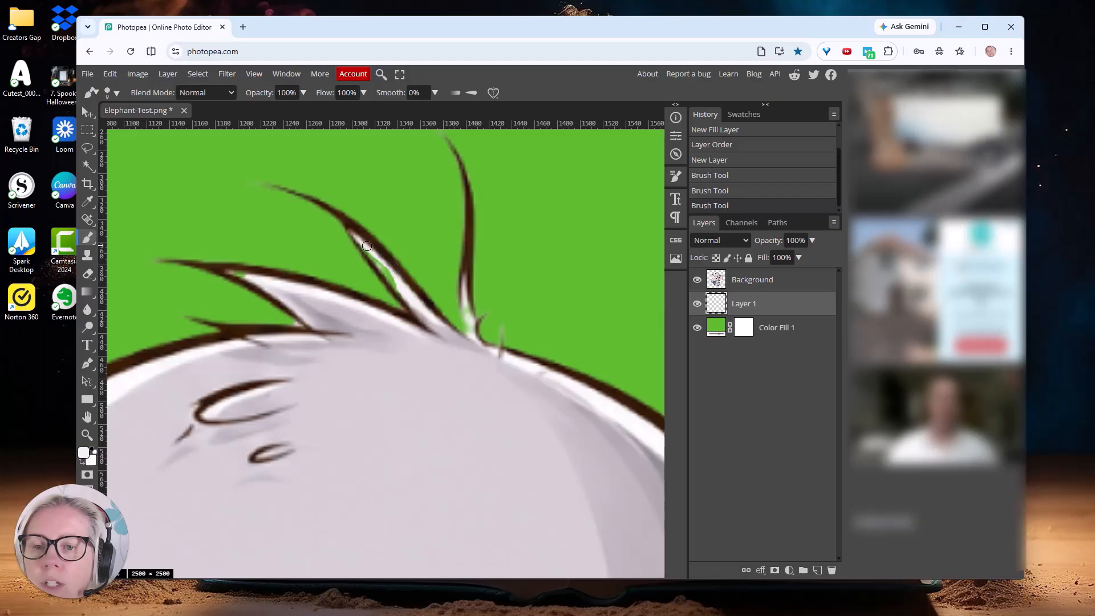
drag(375, 256, 395, 280)
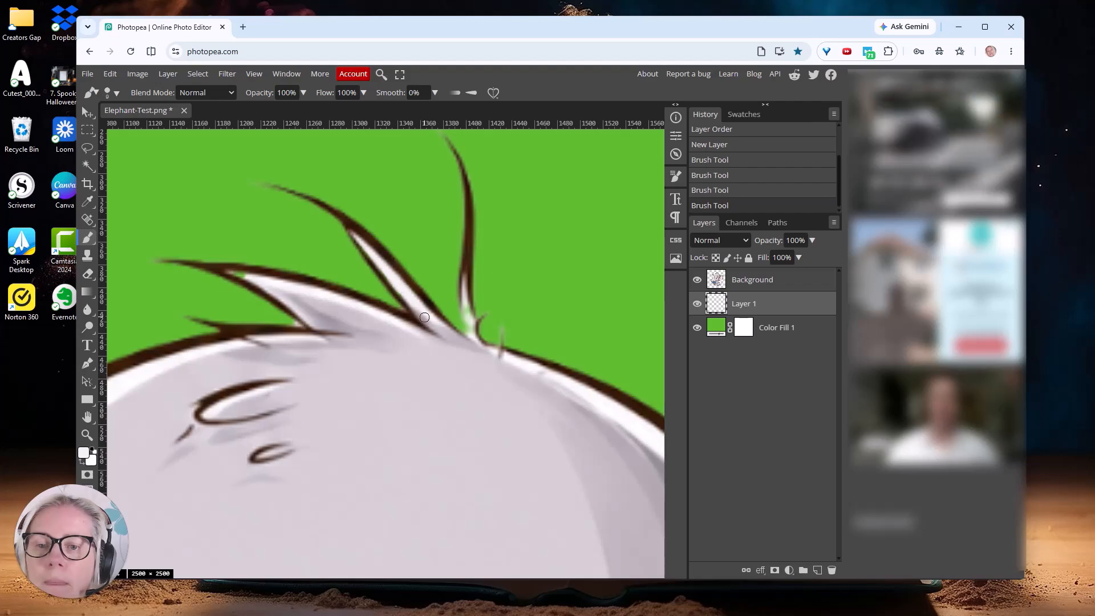
drag(466, 307, 467, 310)
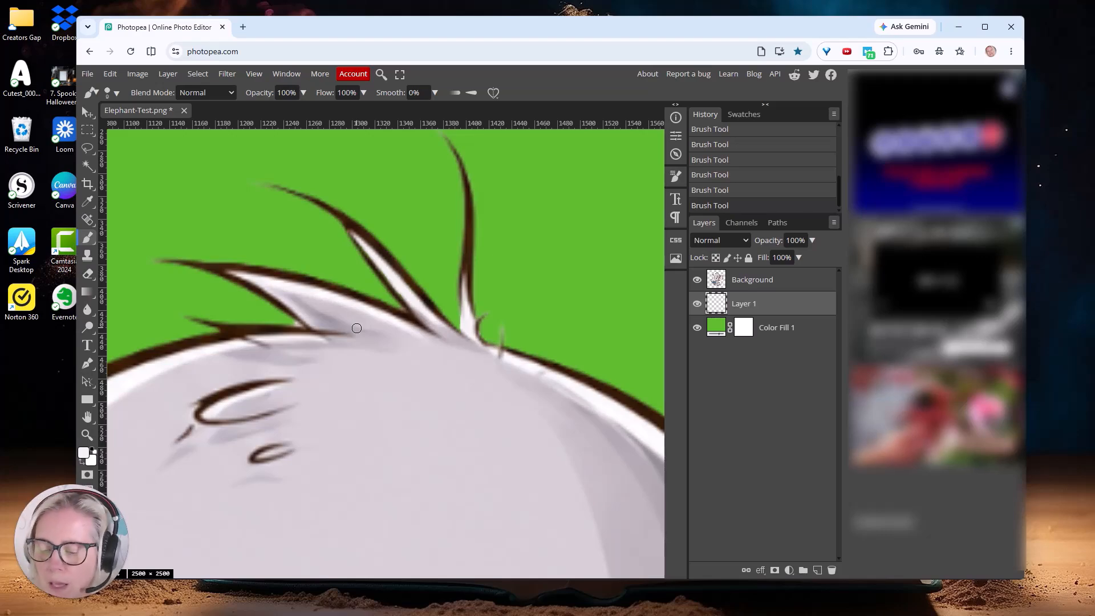
Step: Hide the green Color Fill 1 layer beneath the whole elephant
scroll(357, 328, down, 5)
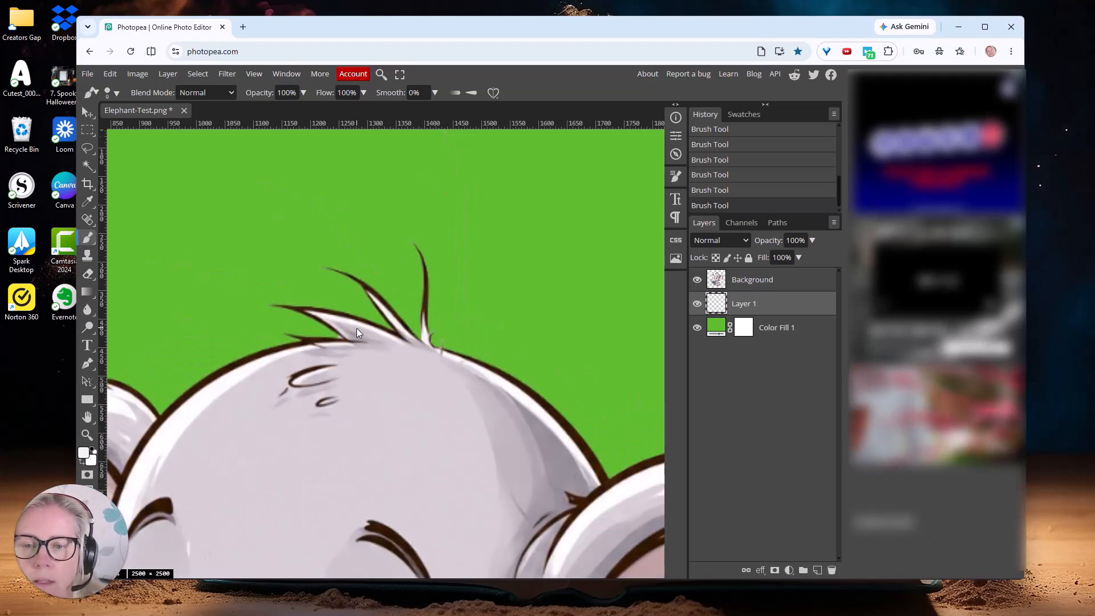
scroll(357, 327, down, 3)
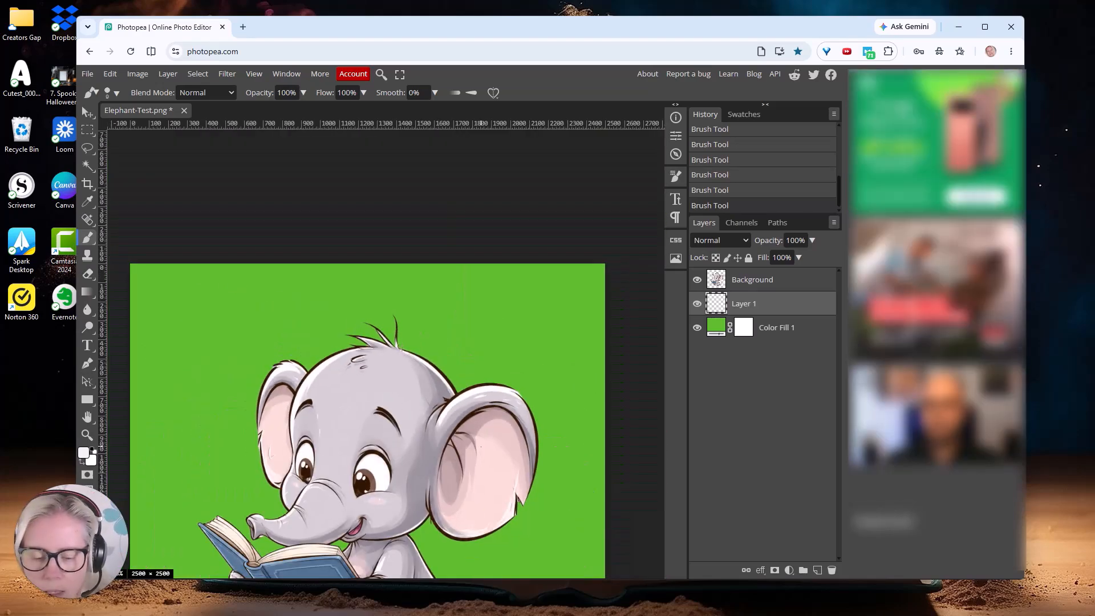
scroll(481, 447, down, 2)
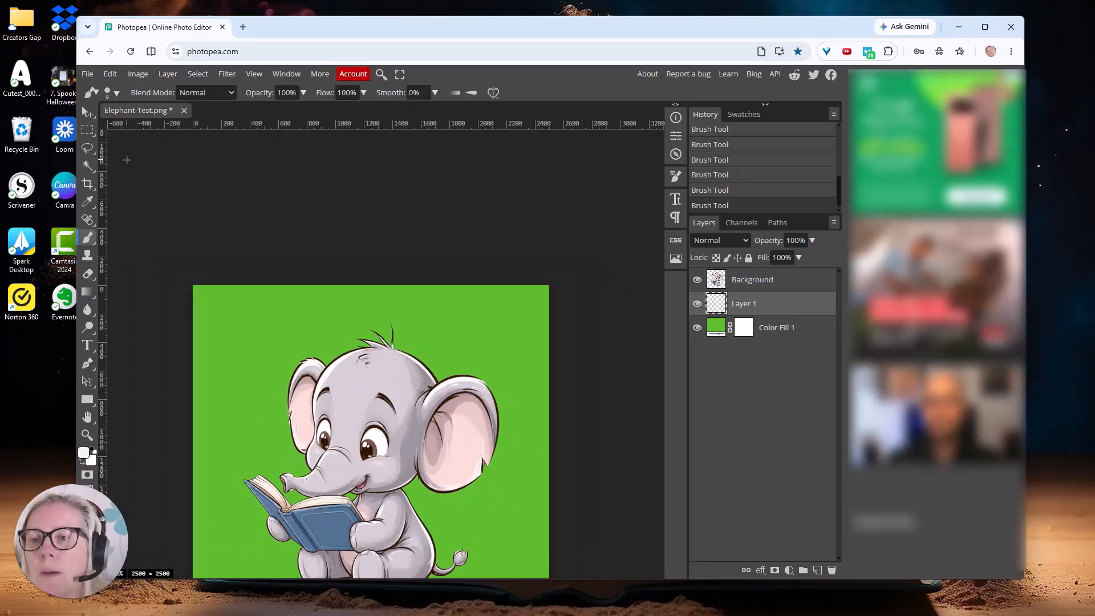
click(87, 113)
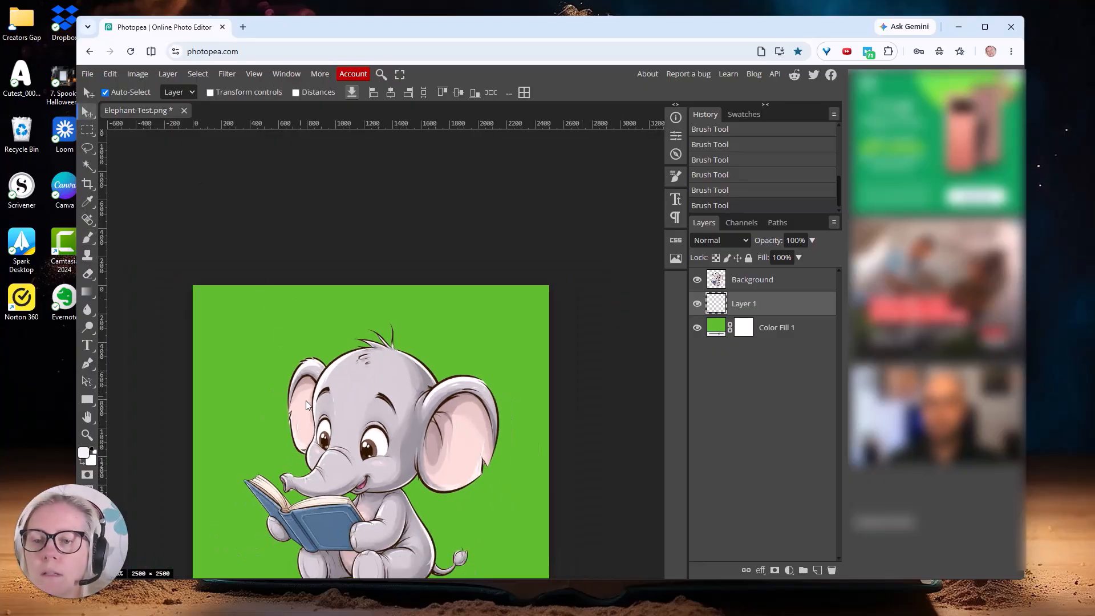
drag(375, 439, 383, 331)
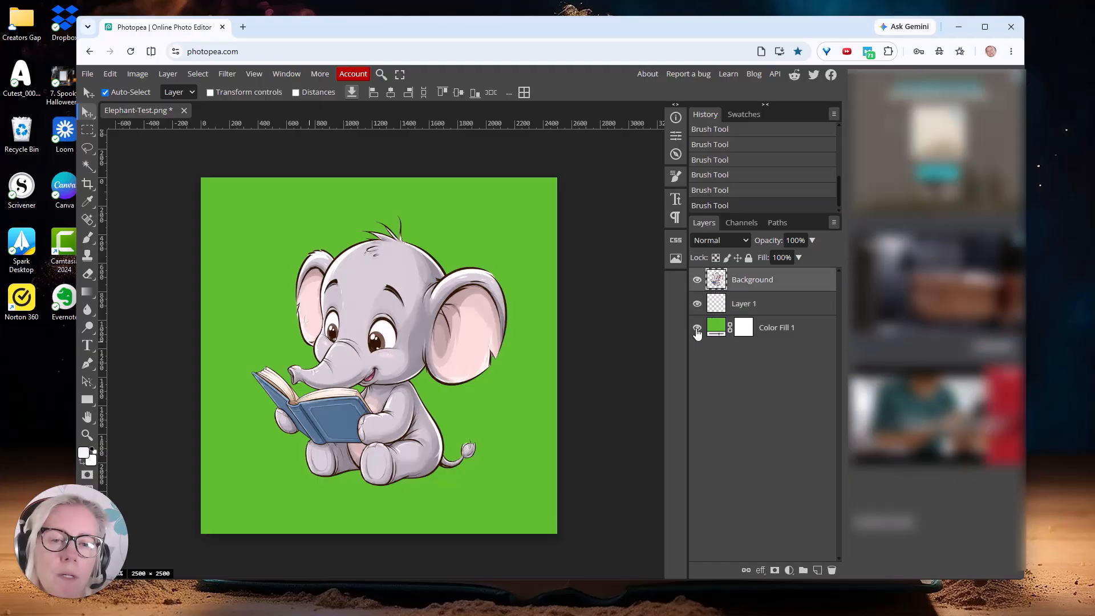
click(697, 329)
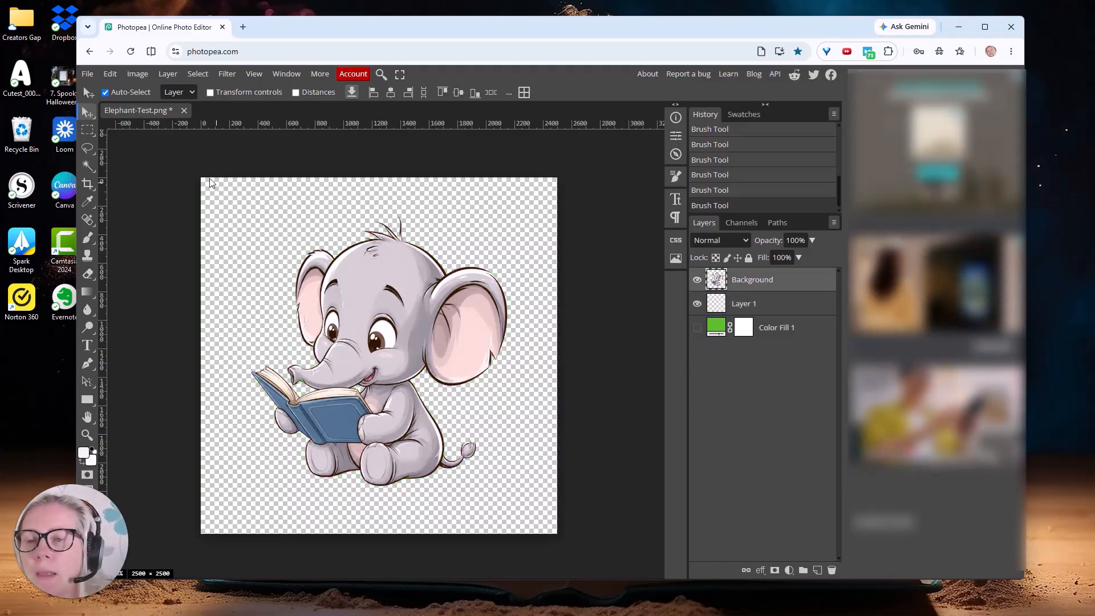
Step: Trim the transparent pixels from the top, left, bottom and right sides of the image
click(140, 74)
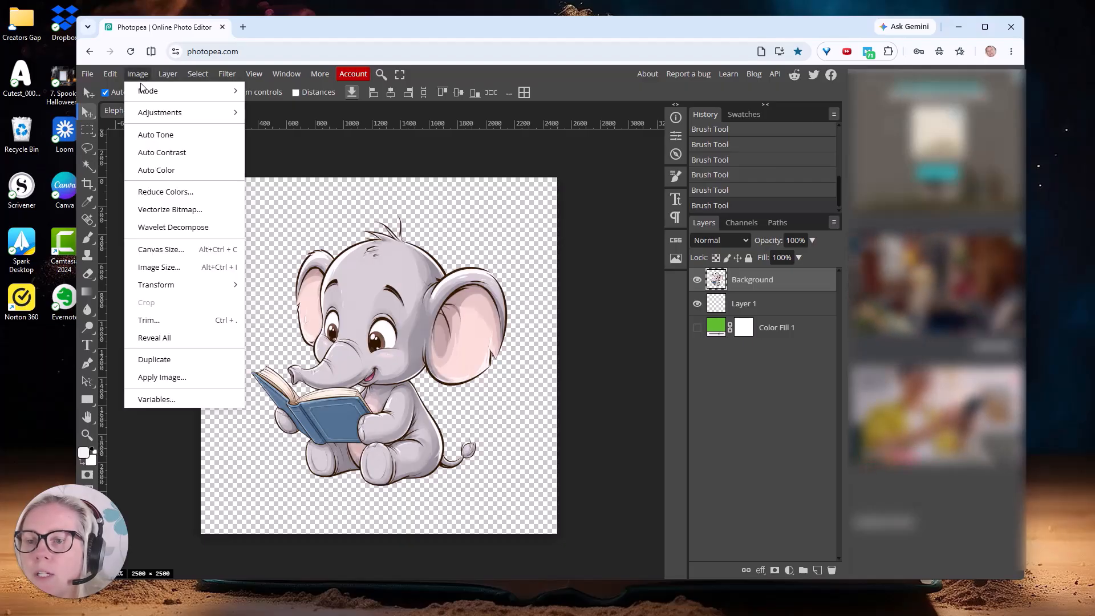
click(158, 320)
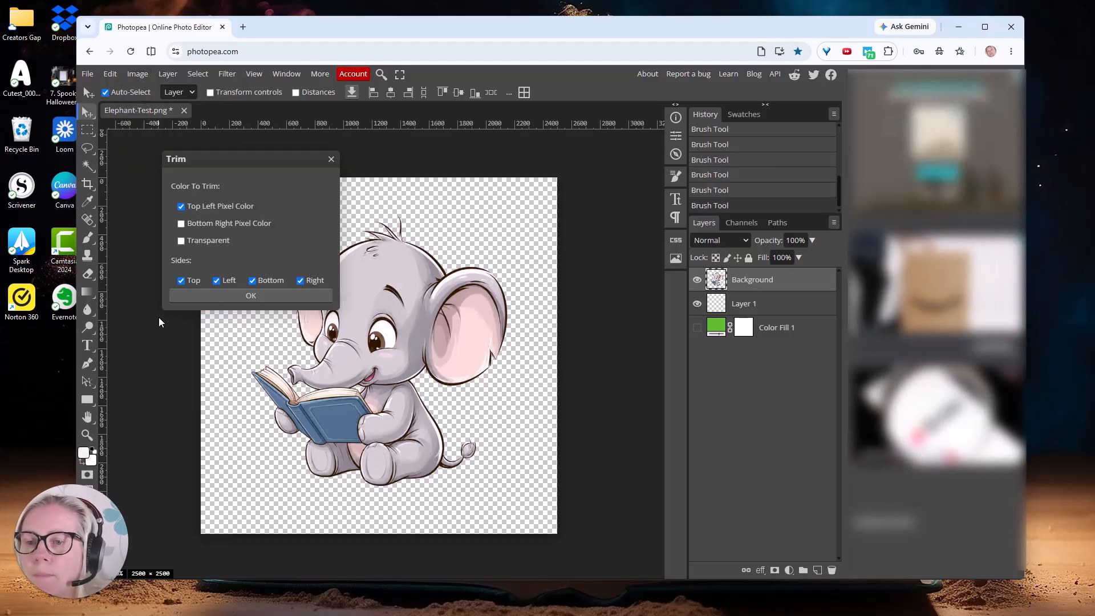
click(180, 241)
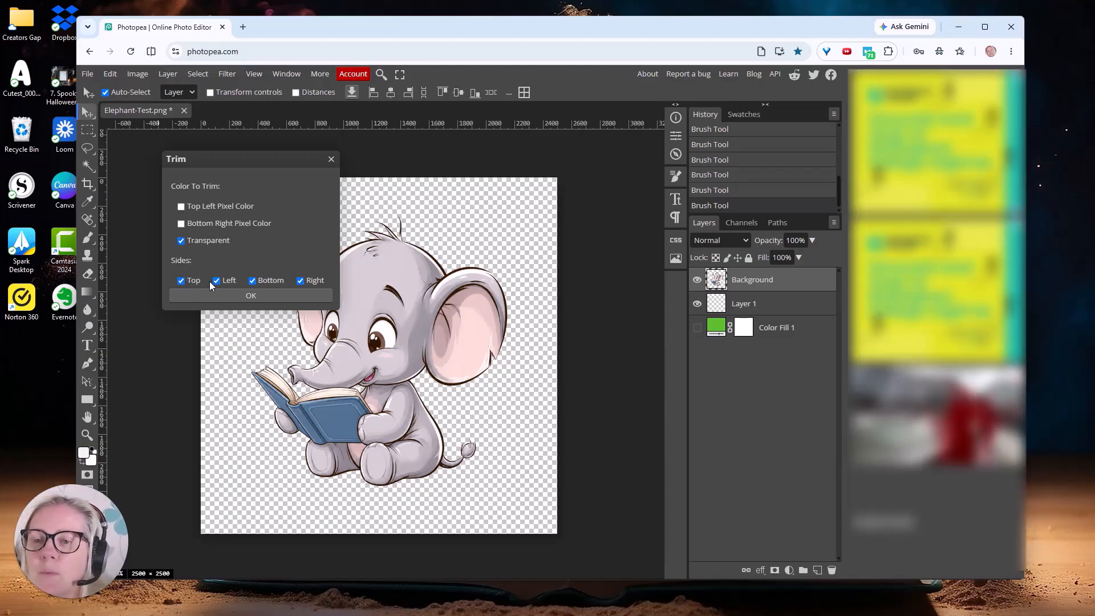
click(249, 296)
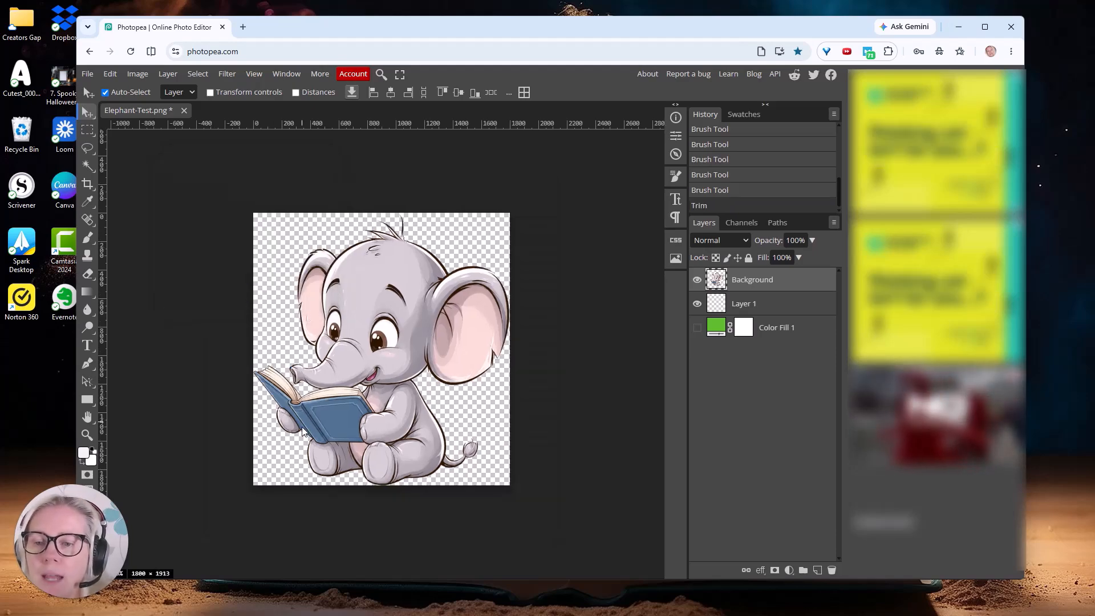